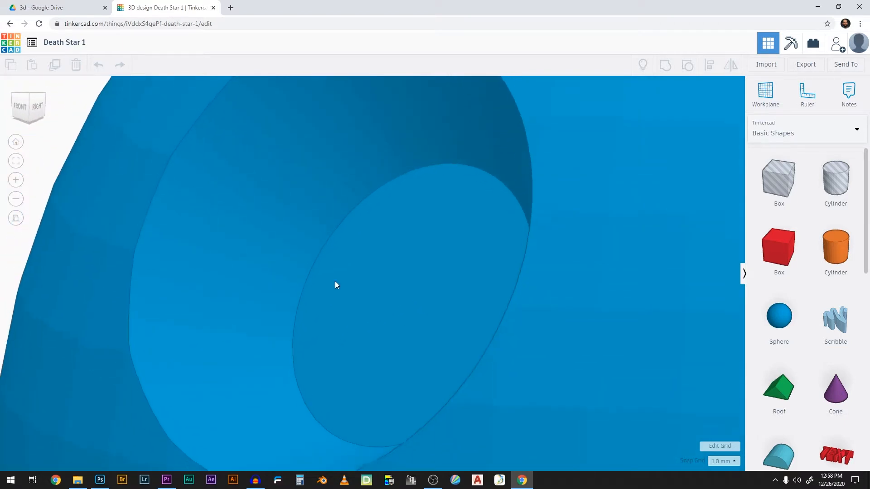
# Create a new 3D design and place a sphere on the empty workplane.
pyautogui.scroll(-10, 387, 297)
pyautogui.moveTo(454, 336); pyautogui.dragTo(392, 379, button='right')
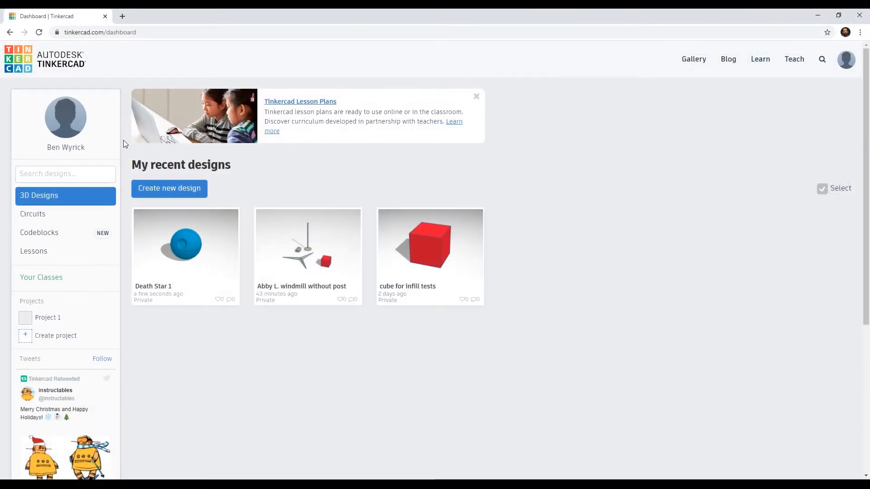
pyautogui.click(169, 191)
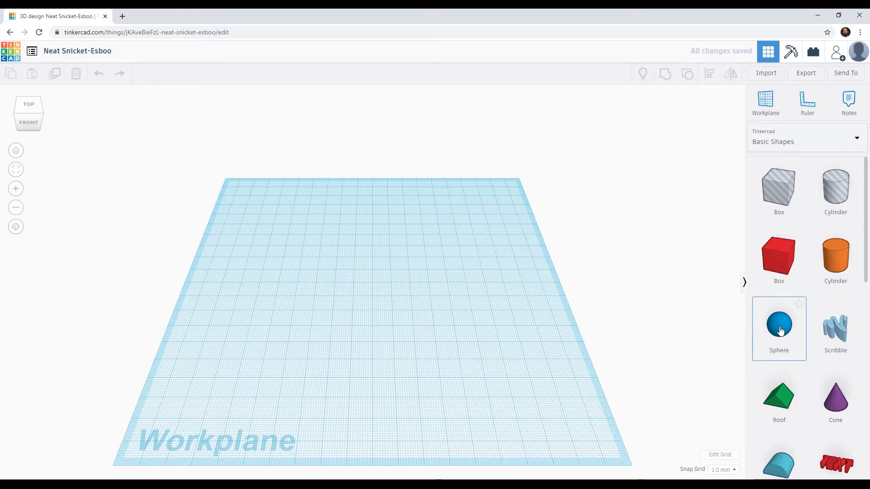
pyautogui.moveTo(779, 331); pyautogui.dragTo(362, 318)
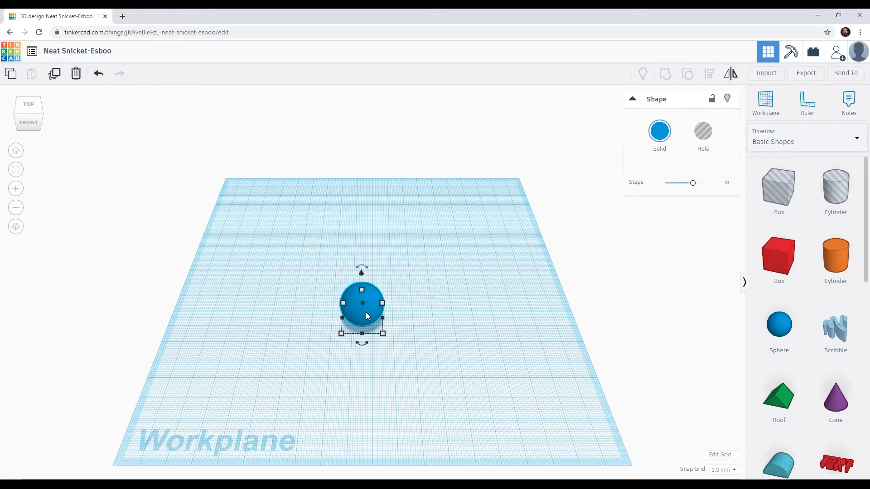
# View the workplane straight from the top and switch to the flat orthographic projection.
pyautogui.click(29, 111)
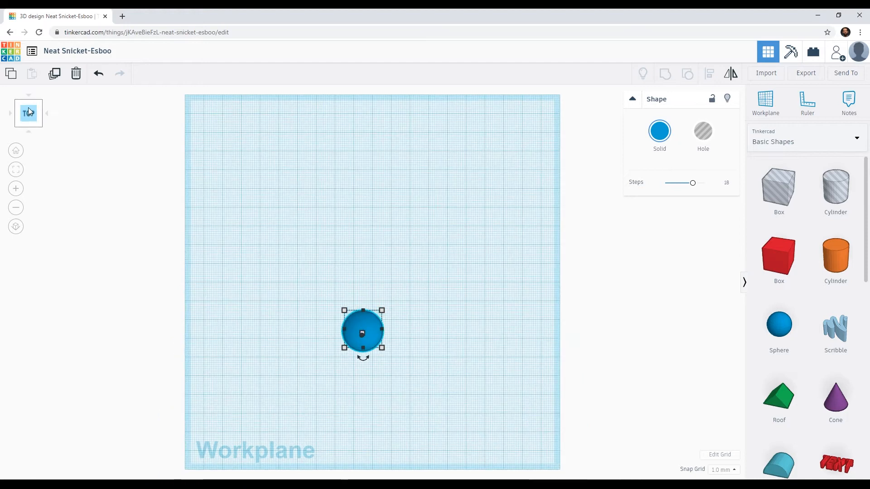
pyautogui.click(17, 228)
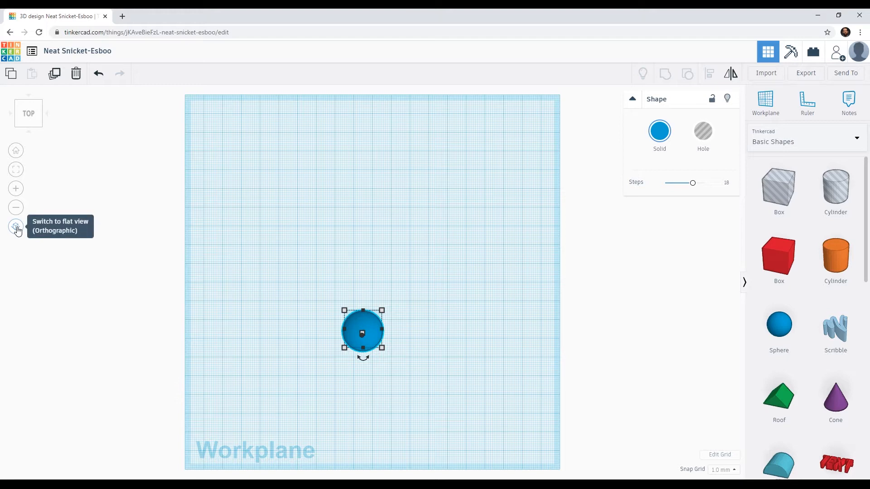
pyautogui.click(16, 228)
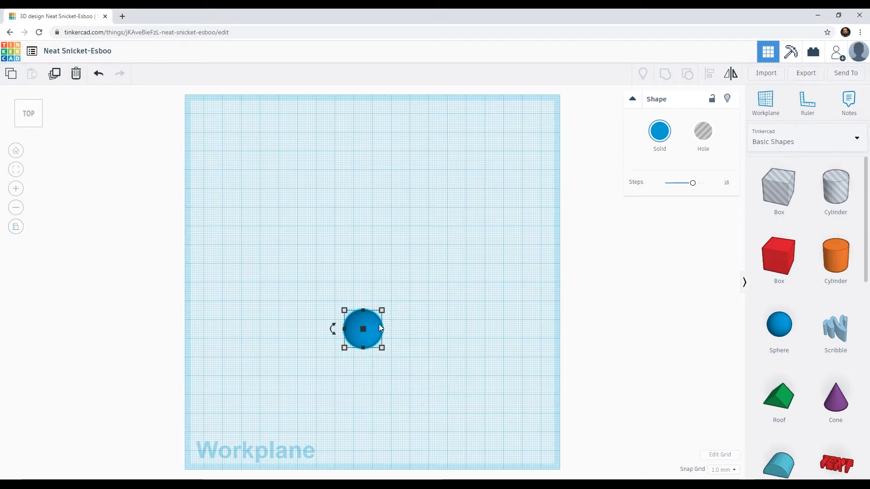
# Enlarge the sphere to about 142 mm across, keeping it round and within the workplane.
pyautogui.moveTo(365, 320); pyautogui.dragTo(380, 287)
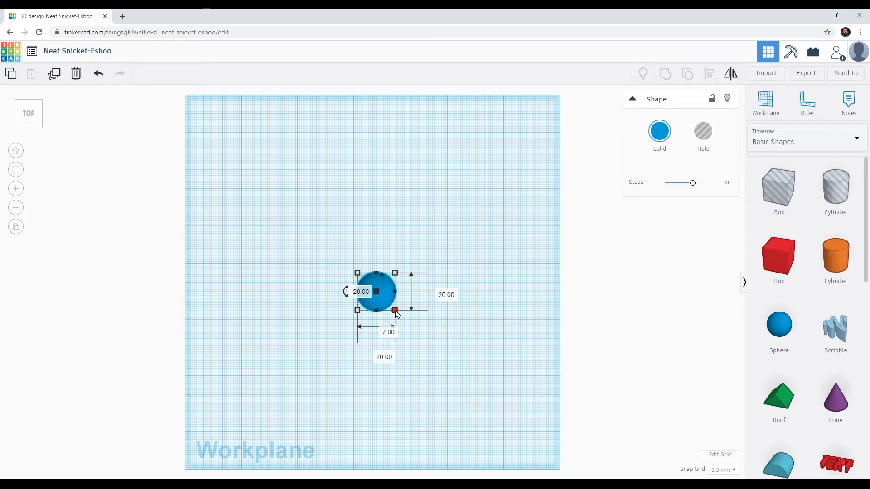
pyautogui.moveTo(395, 311); pyautogui.dragTo(406, 449)
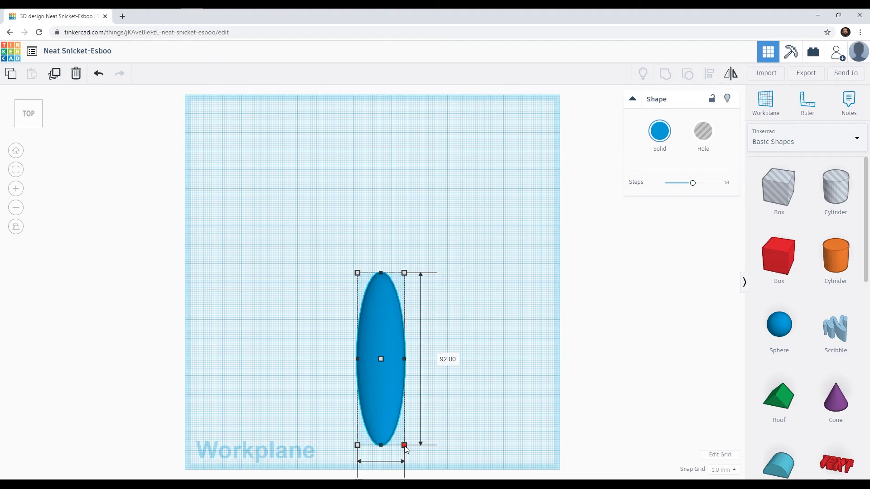
pyautogui.keyDown('shift'); pyautogui.moveTo(405, 450); pyautogui.dragTo(485, 453); pyautogui.keyUp('shift')
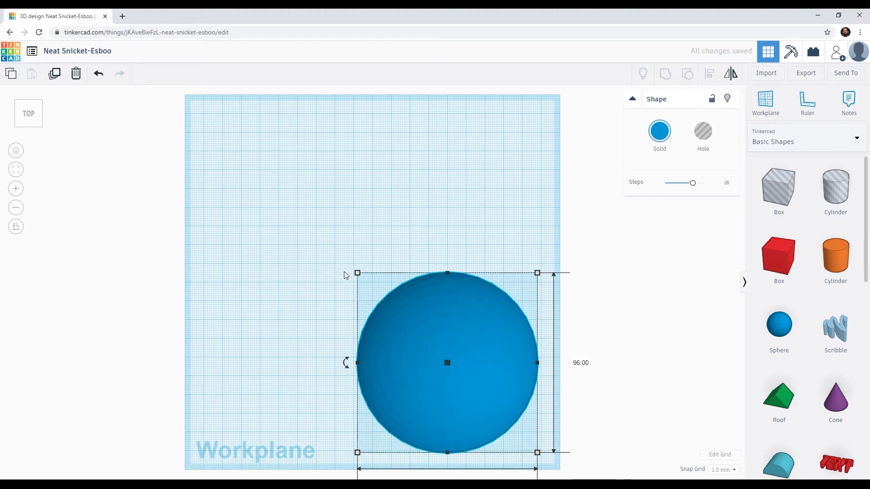
pyautogui.keyDown('shift'); pyautogui.moveTo(357, 274); pyautogui.dragTo(242, 186); pyautogui.keyUp('shift')
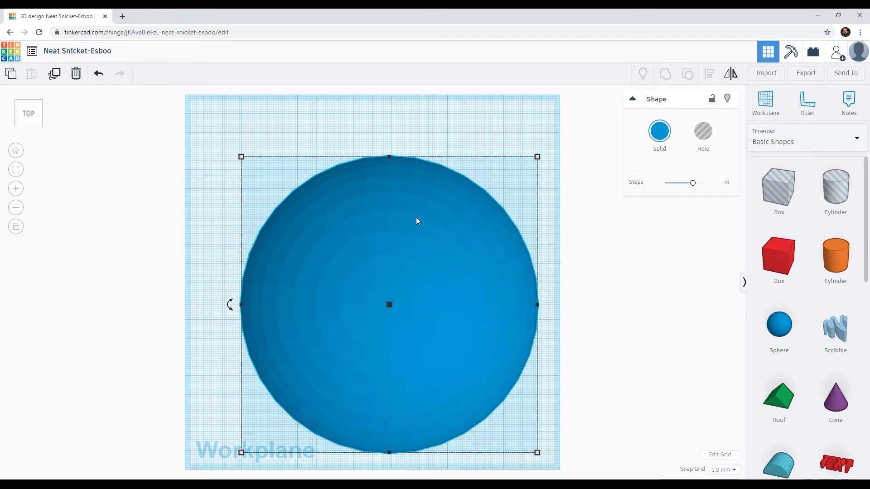
pyautogui.moveTo(392, 202); pyautogui.dragTo(386, 185)
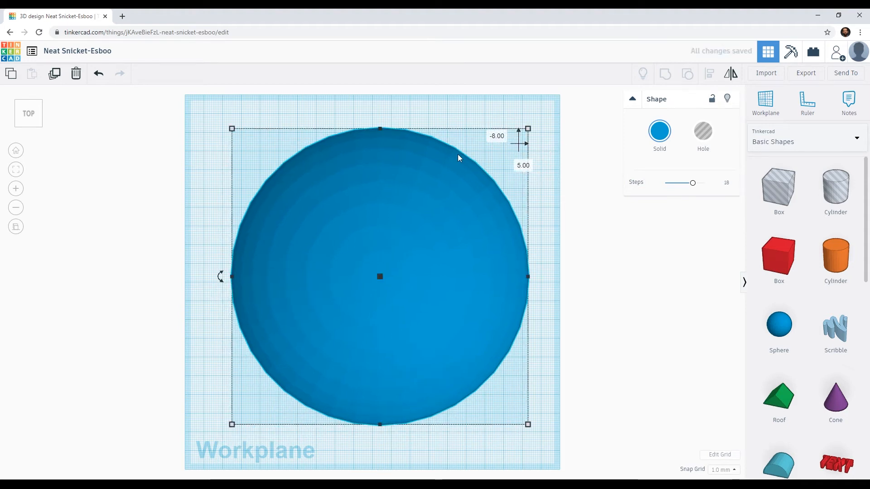
pyautogui.keyDown('shift'); pyautogui.moveTo(527, 130); pyautogui.dragTo(499, 162); pyautogui.keyUp('shift')
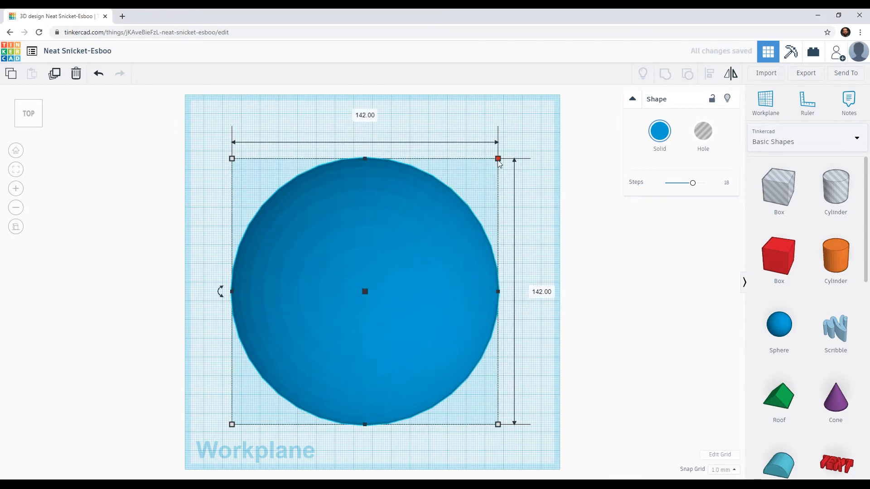
# Set the sphere's diameter to 100 mm and move it to the middle of the workplane.
pyautogui.click(362, 116)
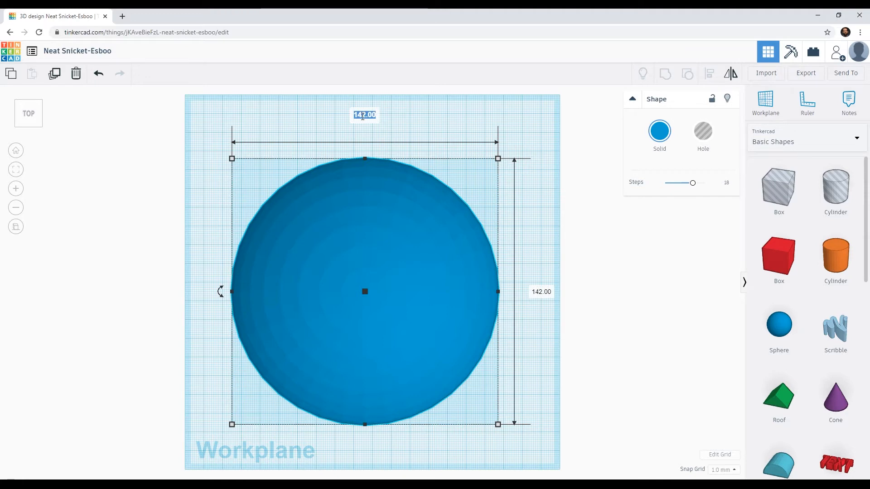
pyautogui.press('Return')
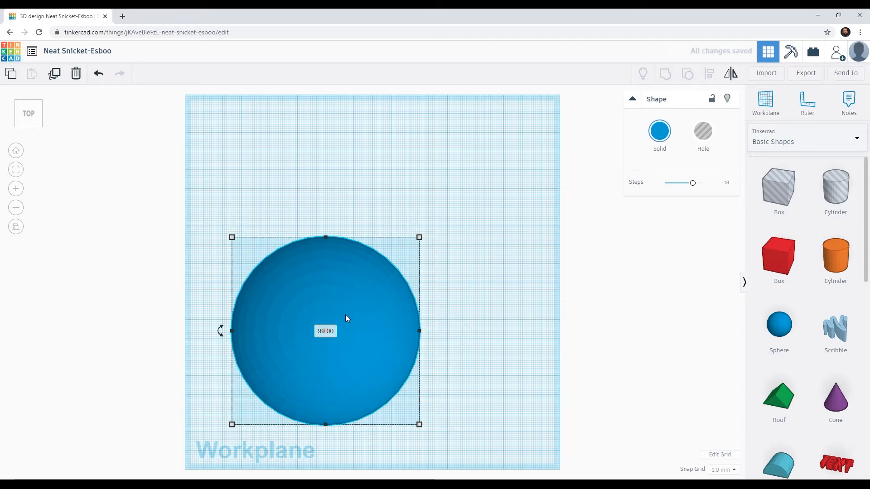
pyautogui.hotkey('ctrl', 'z')
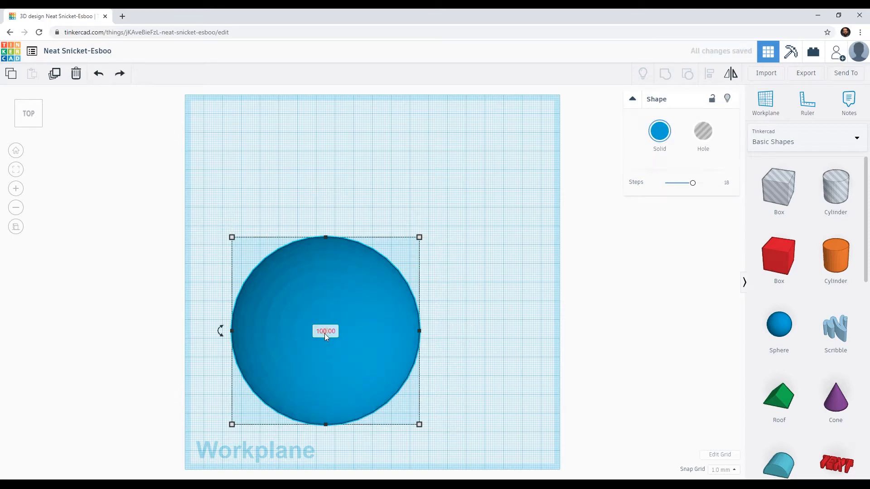
pyautogui.moveTo(338, 303); pyautogui.dragTo(387, 257)
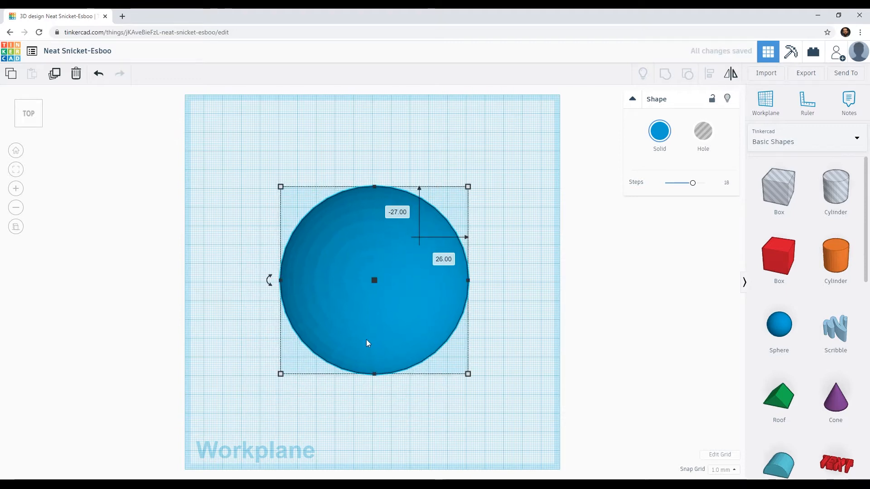
# Try different Steps values on the sphere, including 3, 10 and 4, to compare its roundness.
pyautogui.moveTo(382, 367); pyautogui.dragTo(363, 280, button='right')
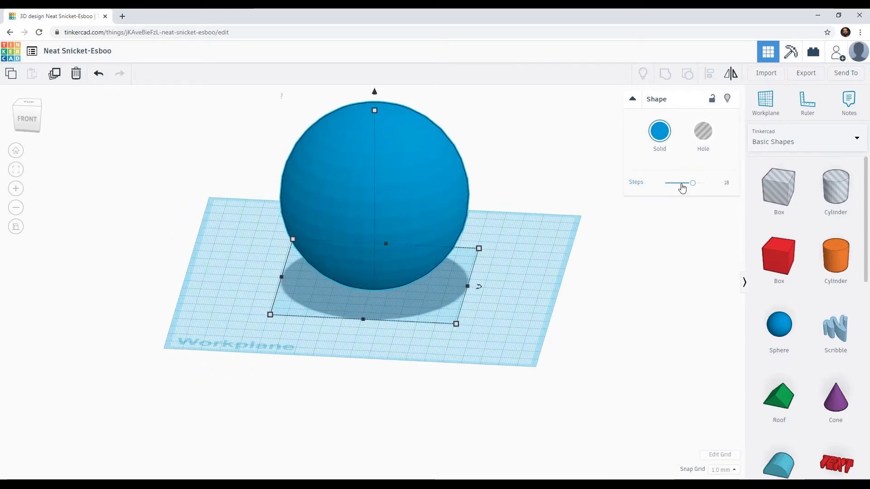
pyautogui.moveTo(691, 183); pyautogui.dragTo(654, 187)
pyautogui.moveTo(469, 218); pyautogui.dragTo(569, 208, button='right')
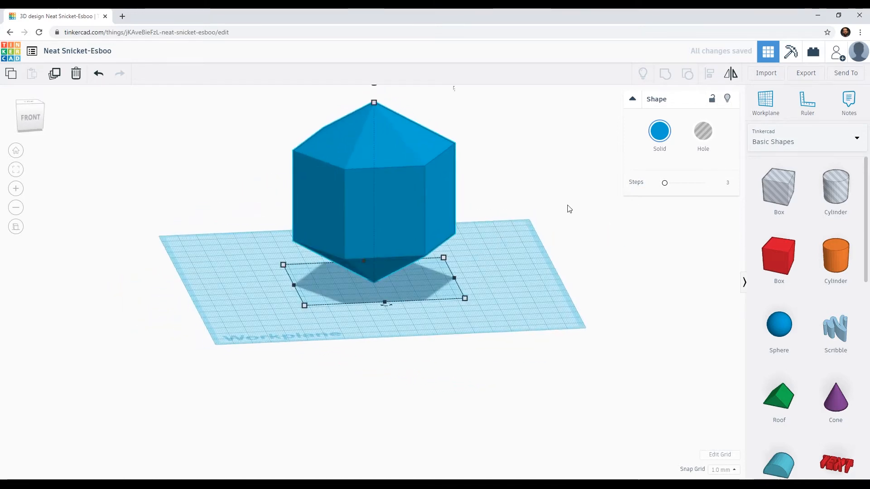
pyautogui.moveTo(665, 184); pyautogui.dragTo(704, 183)
pyautogui.moveTo(528, 222); pyautogui.dragTo(490, 244, button='right')
pyautogui.click(677, 183)
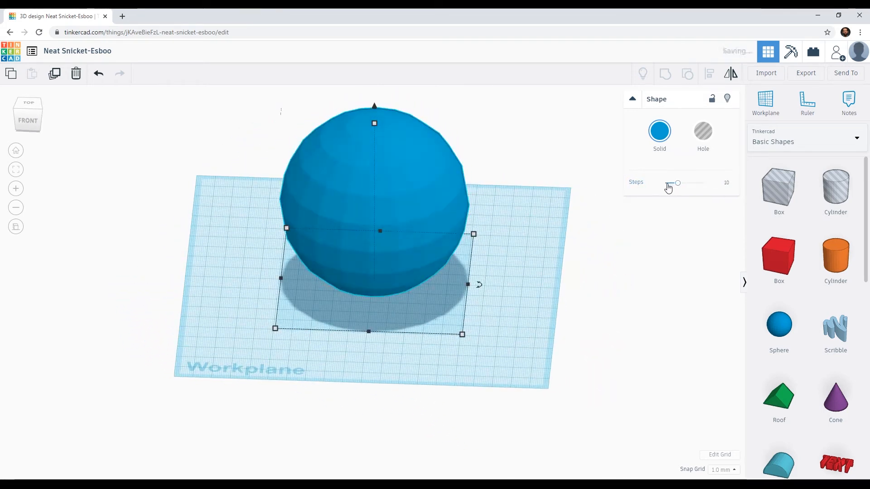
pyautogui.moveTo(671, 188); pyautogui.dragTo(666, 183)
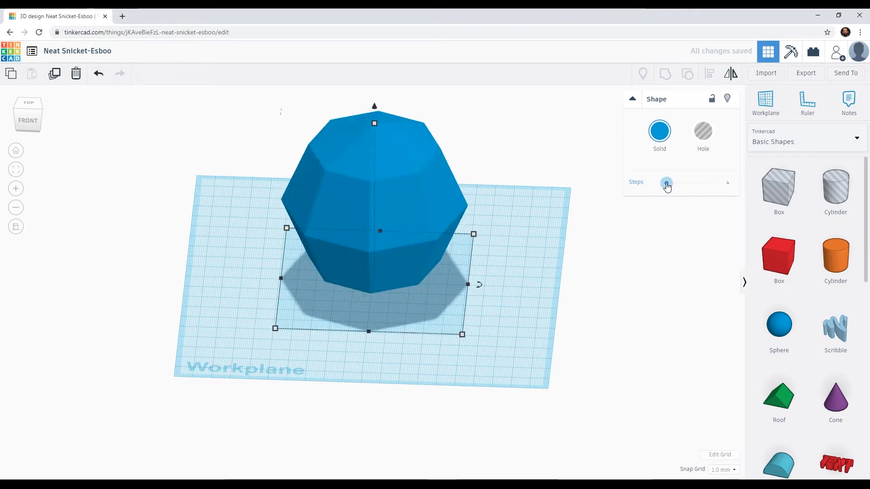
# Set the sphere's Steps to 24 for the smoothest surface.
pyautogui.moveTo(561, 287); pyautogui.dragTo(572, 239, button='right')
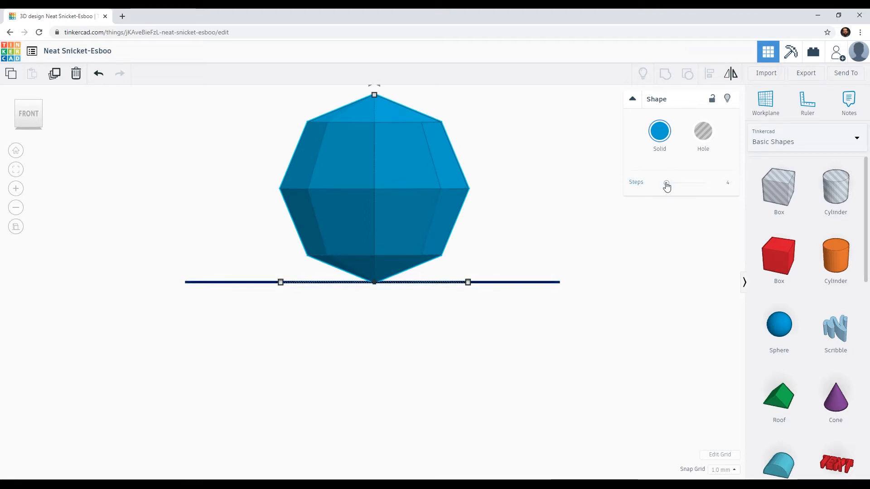
pyautogui.moveTo(666, 186); pyautogui.dragTo(727, 181)
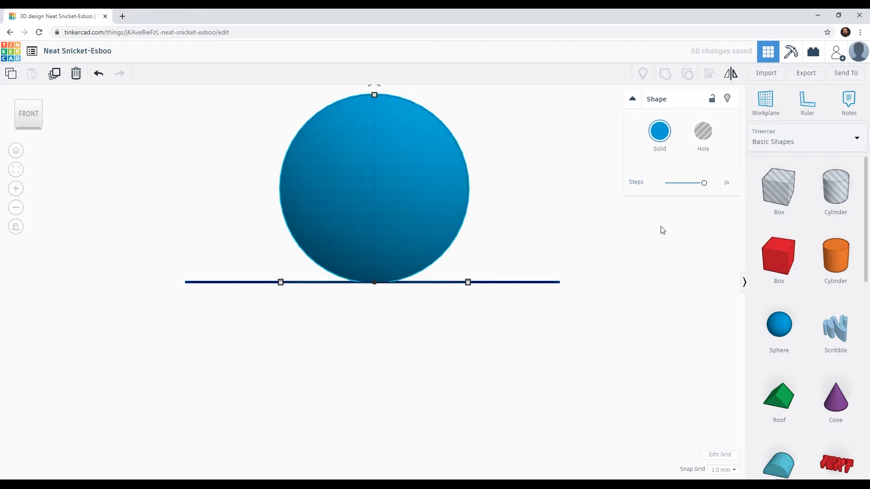
pyautogui.moveTo(389, 207); pyautogui.dragTo(416, 239, button='right')
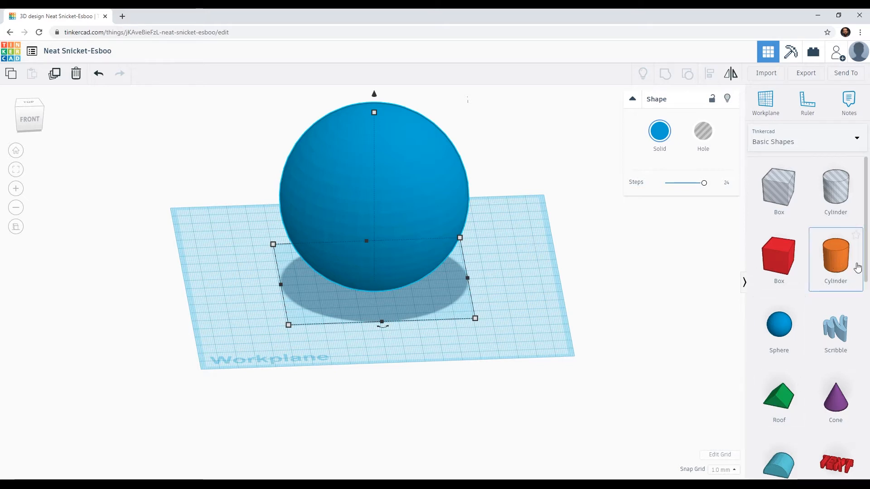
# Add a cone and position it on the workplane just in front of the sphere, roughly centred across its width.
pyautogui.moveTo(866, 267); pyautogui.dragTo(866, 301)
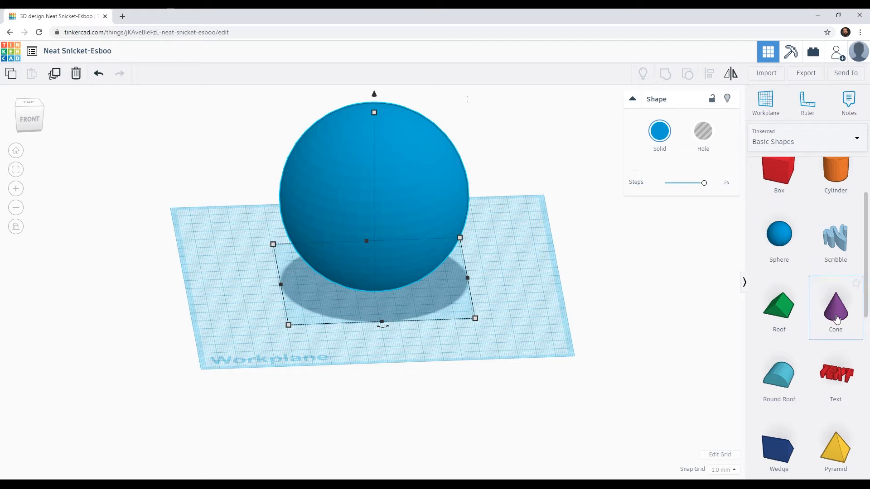
pyautogui.moveTo(837, 315); pyautogui.dragTo(417, 300)
pyautogui.moveTo(361, 313); pyautogui.dragTo(291, 293)
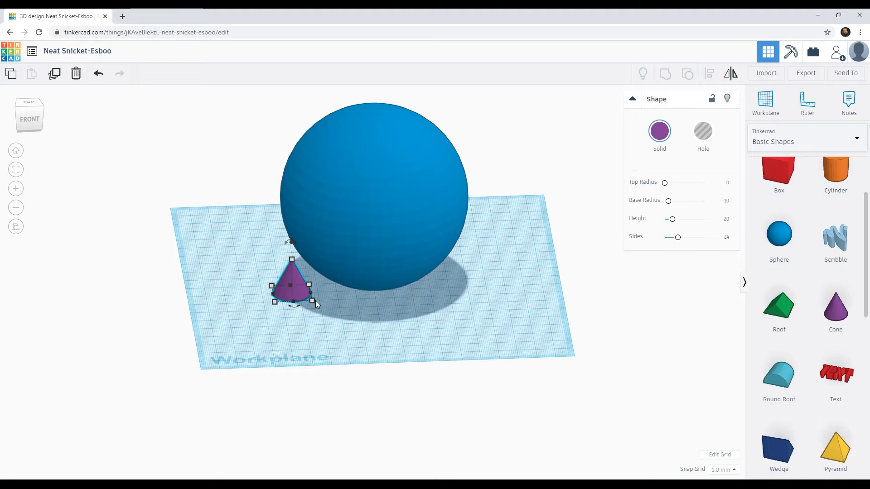
pyautogui.click(27, 102)
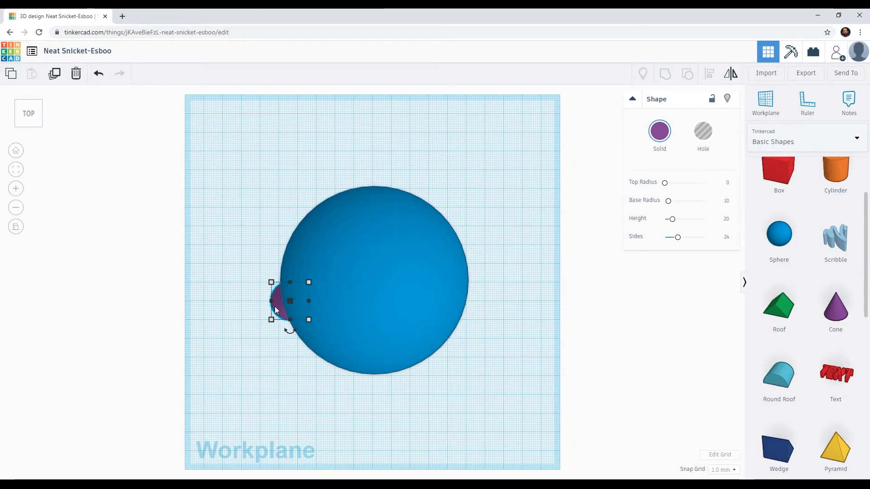
pyautogui.moveTo(276, 306); pyautogui.dragTo(358, 398)
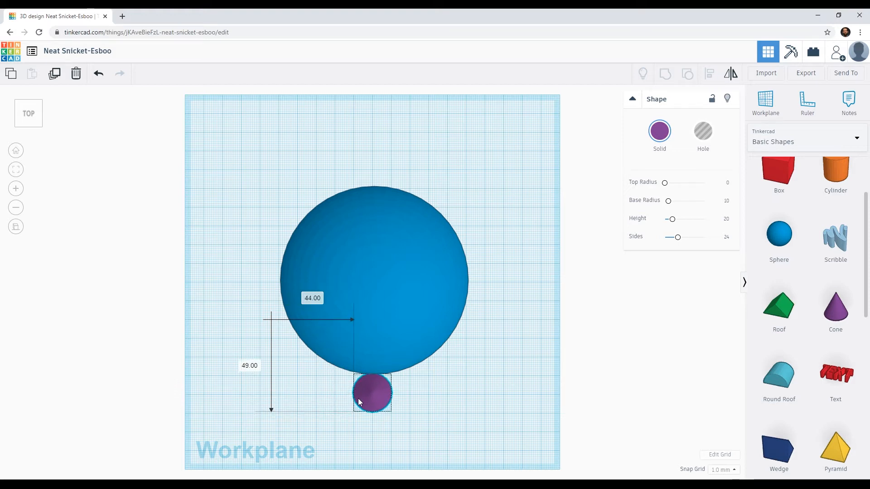
pyautogui.moveTo(357, 398); pyautogui.dragTo(359, 389)
# Raise the cone to 58 mm above the workplane, beside the upper half of the sphere.
pyautogui.moveTo(344, 422); pyautogui.dragTo(101, 313, button='right')
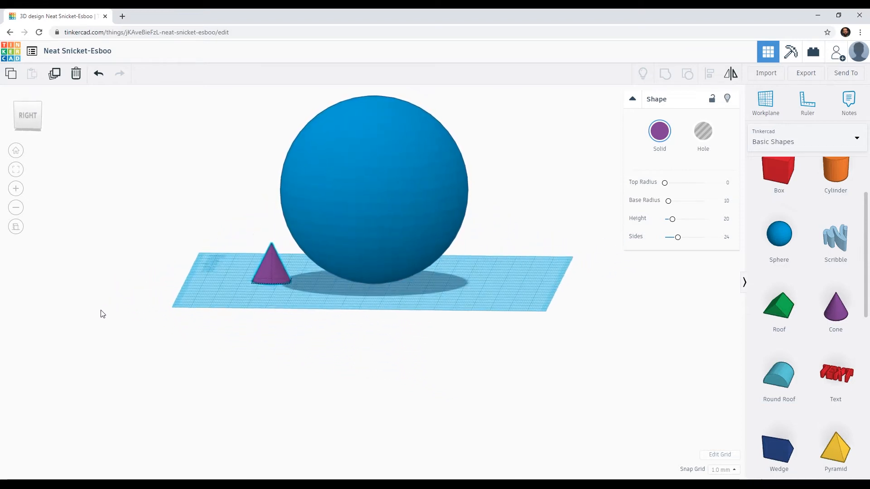
pyautogui.click(28, 115)
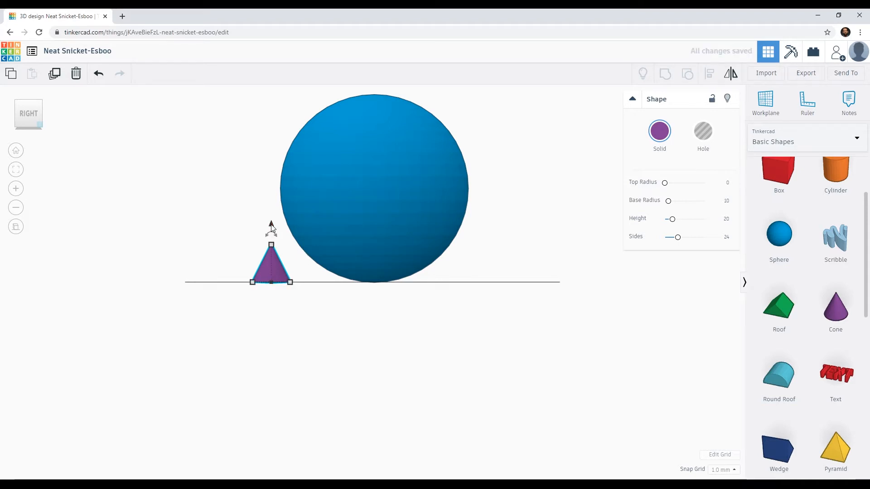
pyautogui.hotkey('ctrl', 'Up')
pyautogui.hotkey('ctrl', 'Up')
pyautogui.hotkey('ctrl', 'Up')
pyautogui.hotkey('ctrl', 'Up')
pyautogui.hotkey('ctrl', 'Up')
pyautogui.hotkey('ctrl', 'Up')
pyautogui.hotkey('ctrl', 'Up')
pyautogui.hotkey('ctrl', 'Up')
pyautogui.hotkey('ctrl', 'Up')
pyautogui.hotkey('ctrl', 'Up')
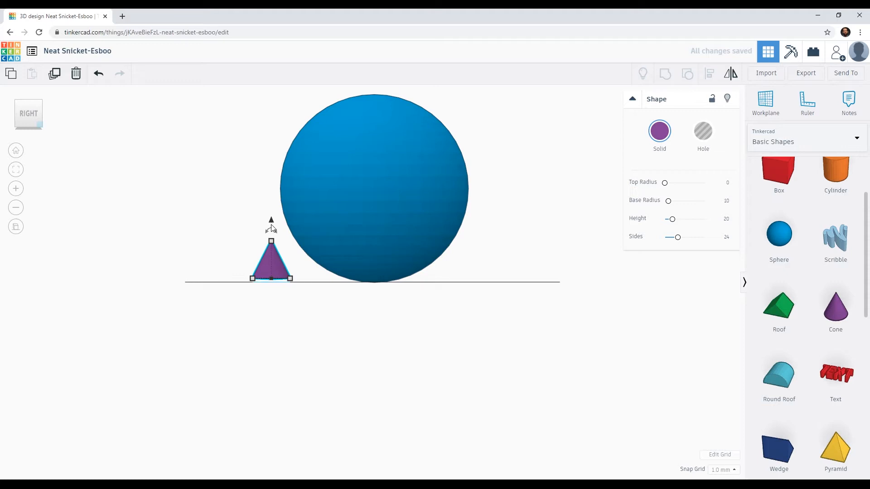
pyautogui.hotkey('ctrl', 'Up')
pyautogui.hotkey('ctrl', 'Up')
pyautogui.hotkey('ctrl', 'Up')
pyautogui.hotkey('ctrl', 'Up')
pyautogui.hotkey('ctrl', 'Up')
pyautogui.hotkey('ctrl', 'Up')
pyautogui.hotkey('ctrl', 'Up')
pyautogui.hotkey('ctrl', 'Up')
pyautogui.hotkey('ctrl', 'Up')
pyautogui.hotkey('ctrl', 'Up')
pyautogui.hotkey('ctrl', 'Up')
pyautogui.hotkey('ctrl', 'Up')
pyautogui.hotkey('ctrl', 'Up')
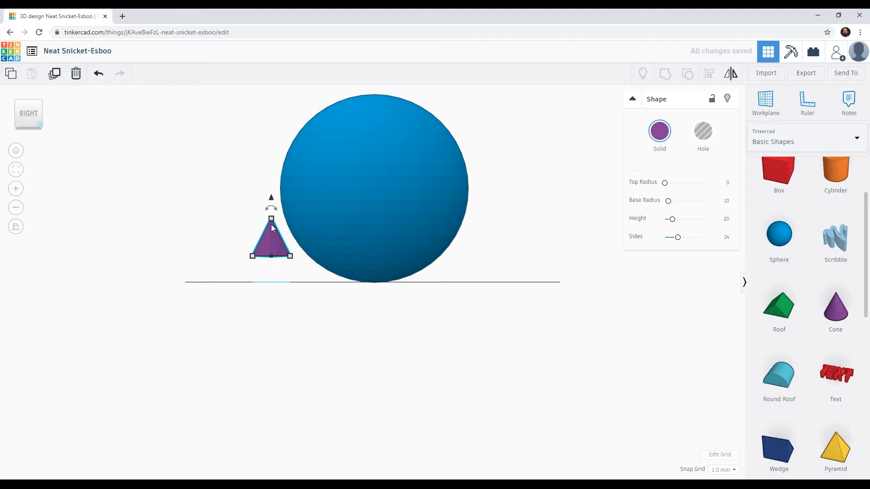
pyautogui.hotkey('ctrl', 'Up')
pyautogui.hotkey('ctrl', 'Up')
pyautogui.hotkey('ctrl', 'Up')
pyautogui.hotkey('ctrl', 'Up')
pyautogui.hotkey('ctrl', 'Up')
pyautogui.hotkey('ctrl', 'Up')
pyautogui.hotkey('ctrl', 'Up')
pyautogui.hotkey('ctrl', 'Up')
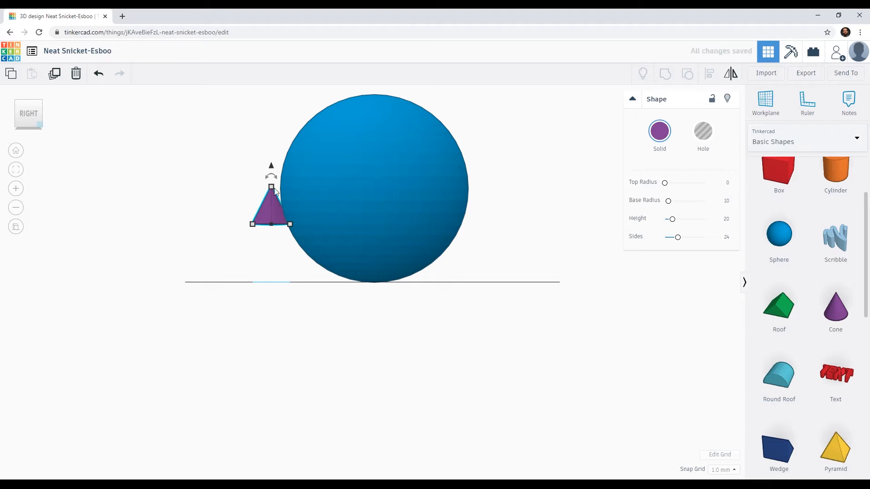
pyautogui.moveTo(271, 169); pyautogui.dragTo(290, 122)
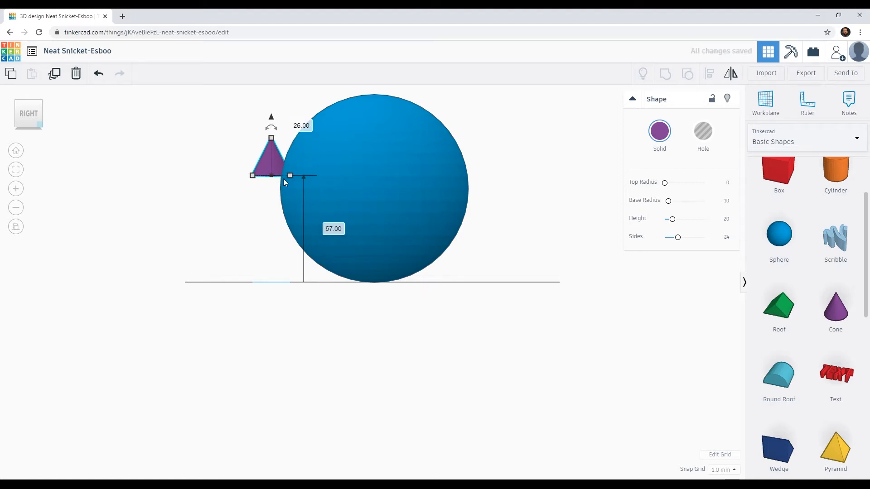
pyautogui.moveTo(272, 117); pyautogui.dragTo(308, 113)
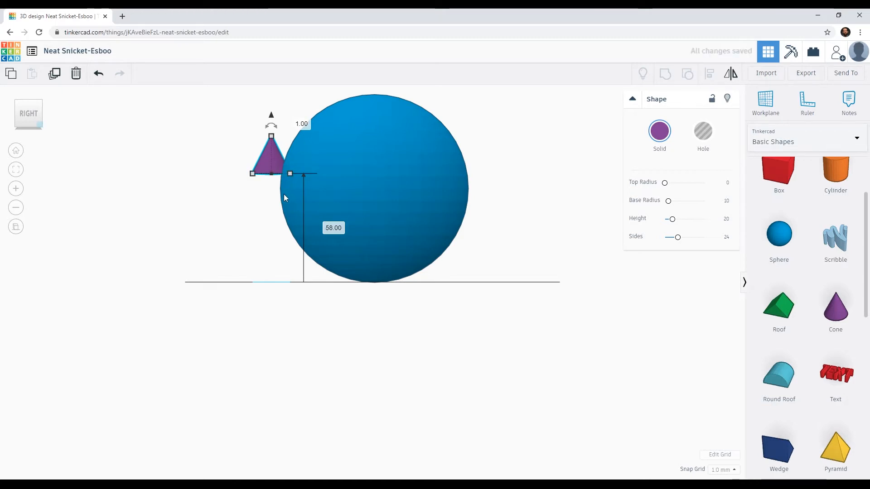
pyautogui.moveTo(256, 247); pyautogui.dragTo(298, 250, button='right')
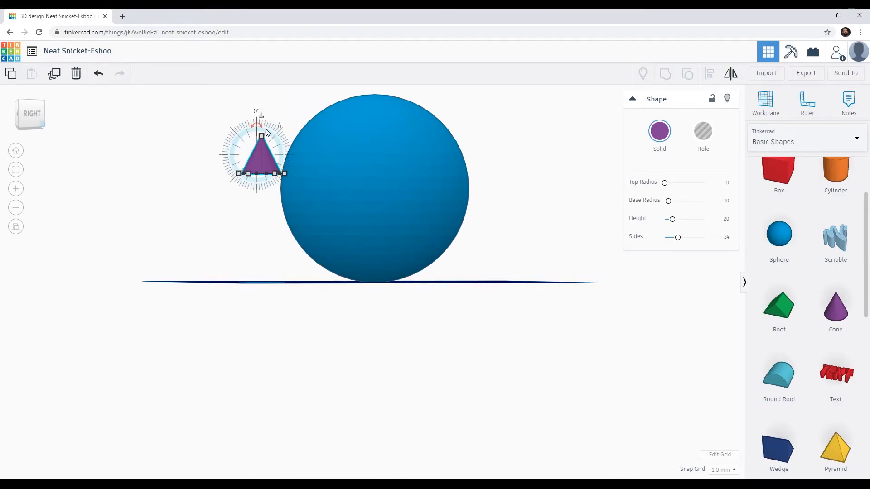
# Rotate the cone by -112.5° in the side view so its tip points at the sphere.
pyautogui.scroll(5, 272, 151)
pyautogui.moveTo(307, 246); pyautogui.dragTo(335, 306, button='middle')
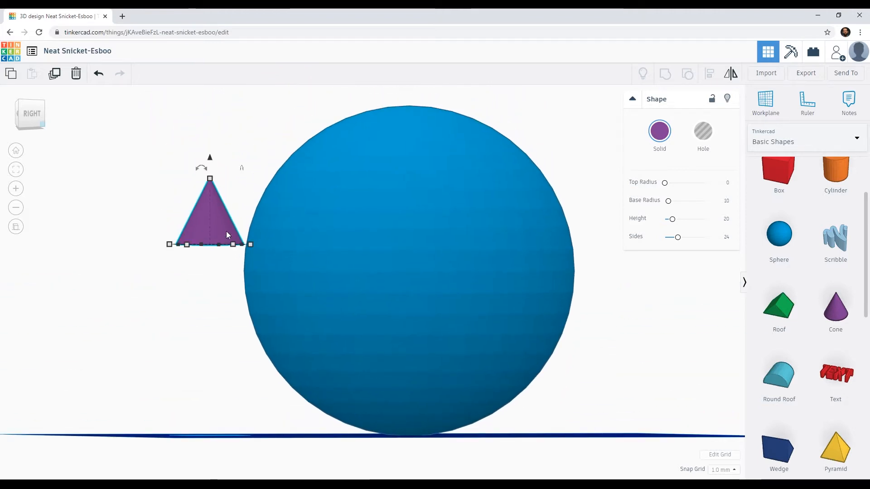
pyautogui.scroll(-5, 226, 257)
pyautogui.scroll(-3, 344, 287)
pyautogui.scroll(7, 347, 289)
pyautogui.scroll(8, 346, 290)
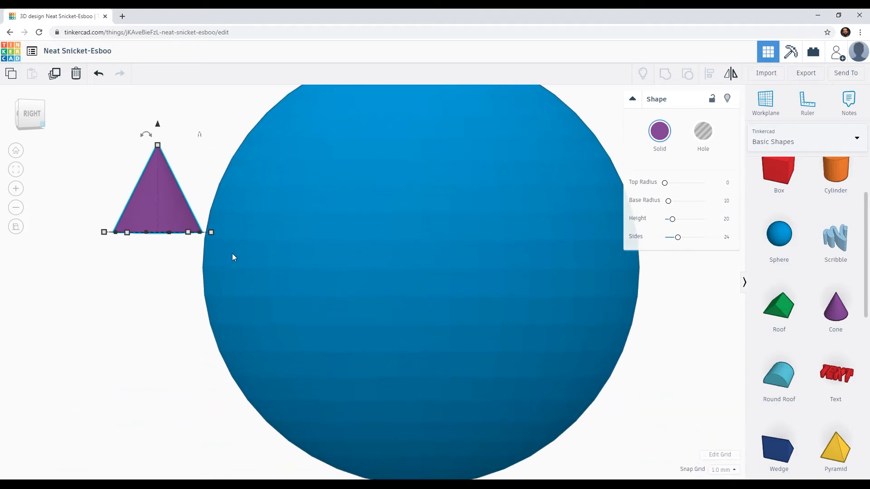
pyautogui.moveTo(189, 209); pyautogui.dragTo(256, 222, button='middle')
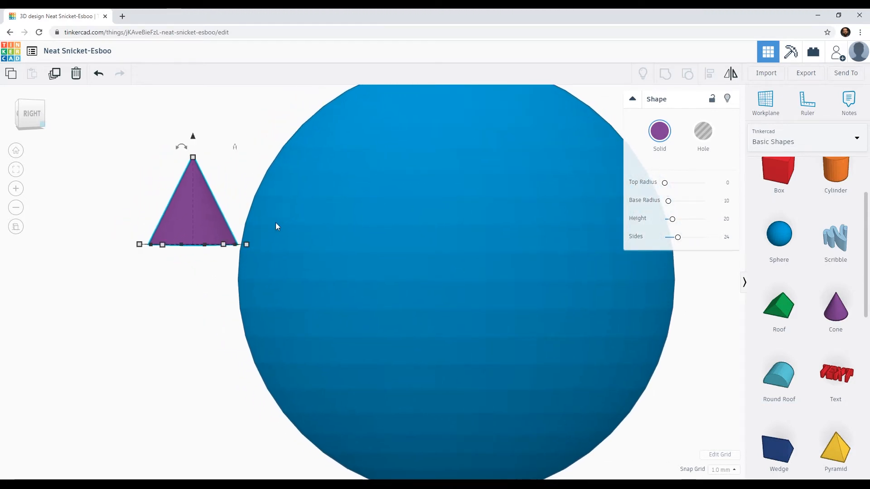
pyautogui.moveTo(345, 237); pyautogui.dragTo(409, 243, button='middle')
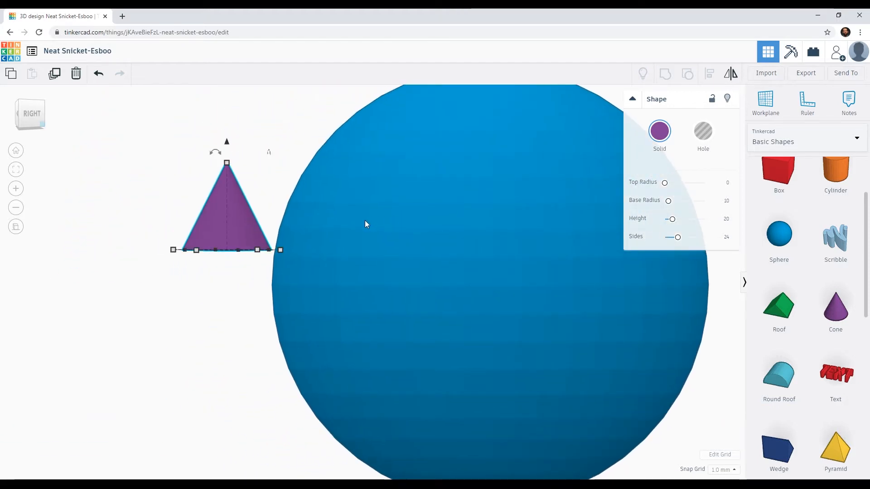
pyautogui.moveTo(416, 235); pyautogui.dragTo(311, 244, button='middle')
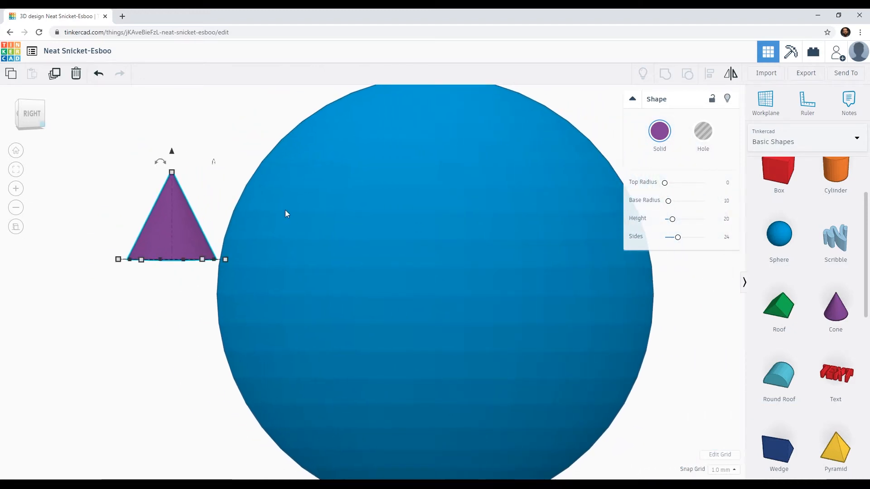
pyautogui.moveTo(161, 162)
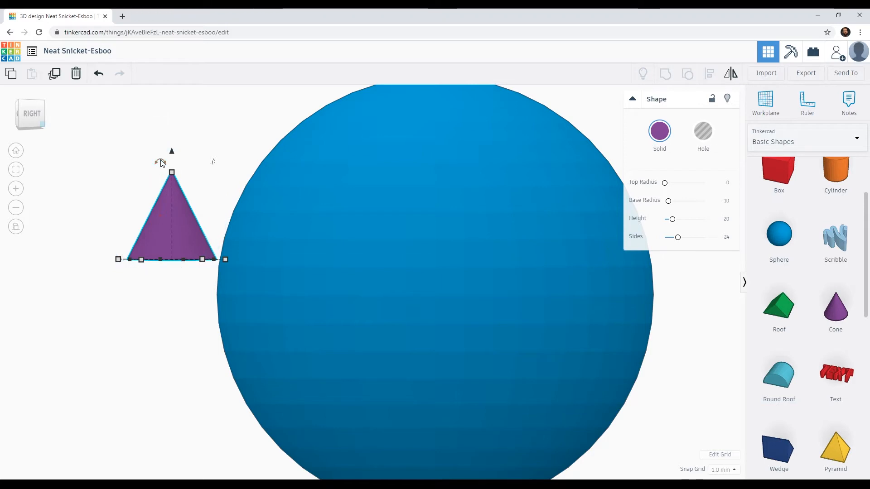
pyautogui.moveTo(161, 162); pyautogui.dragTo(220, 234)
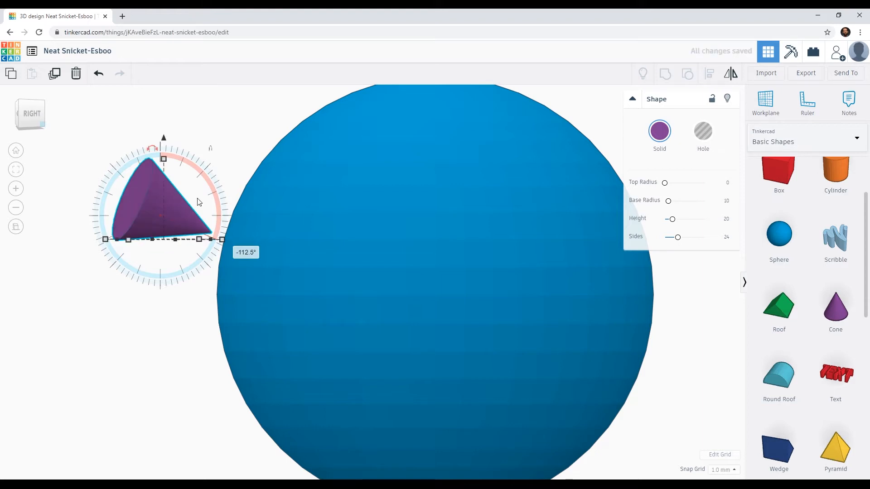
# Nudge the cone horizontally into the sphere until its tip is buried and its base still protrudes.
pyautogui.press('Right')
pyautogui.press('Right')
pyautogui.press('Right')
pyautogui.press('Right')
pyautogui.press('Right')
pyautogui.press('Right')
pyautogui.press('Right')
pyautogui.press('Right')
pyautogui.press('Right')
pyautogui.press('Right')
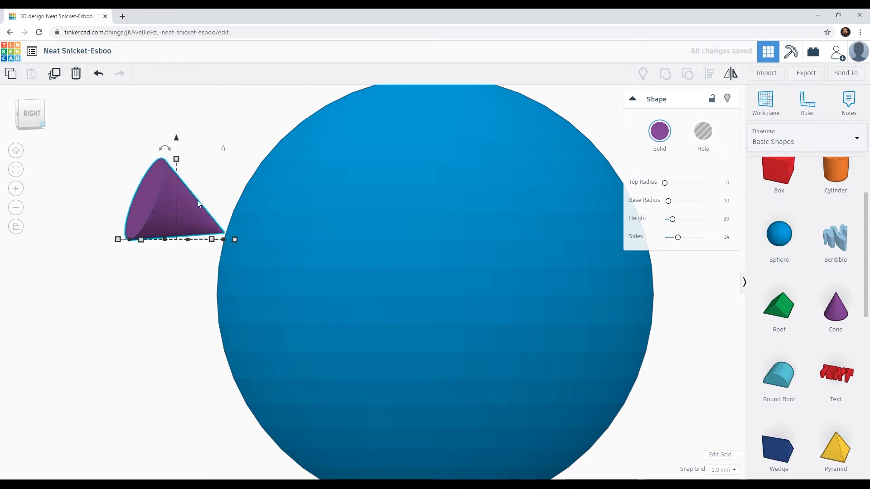
pyautogui.press('Right')
pyautogui.press('Right')
pyautogui.press('Right')
pyautogui.press('Right')
pyautogui.press('Right')
pyautogui.press('Right')
pyautogui.press('Right')
pyautogui.press('Right')
pyautogui.press('Right')
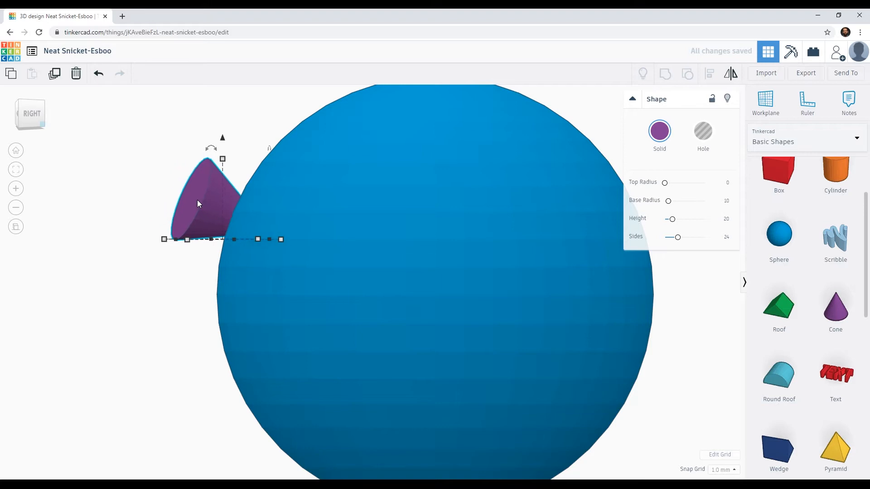
# Move the cone 27 mm sideways and 6.93 mm outward so it is roughly centred across the sphere's front.
pyautogui.moveTo(198, 202); pyautogui.dragTo(418, 322, button='right')
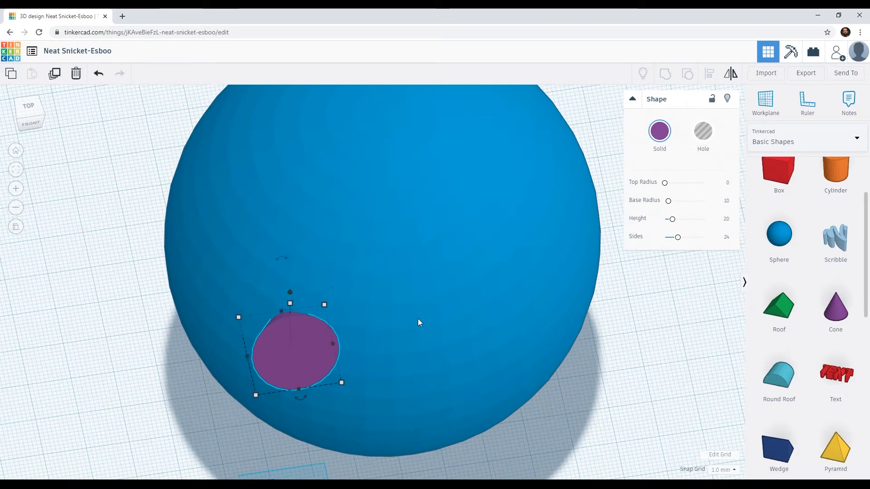
pyautogui.click(28, 108)
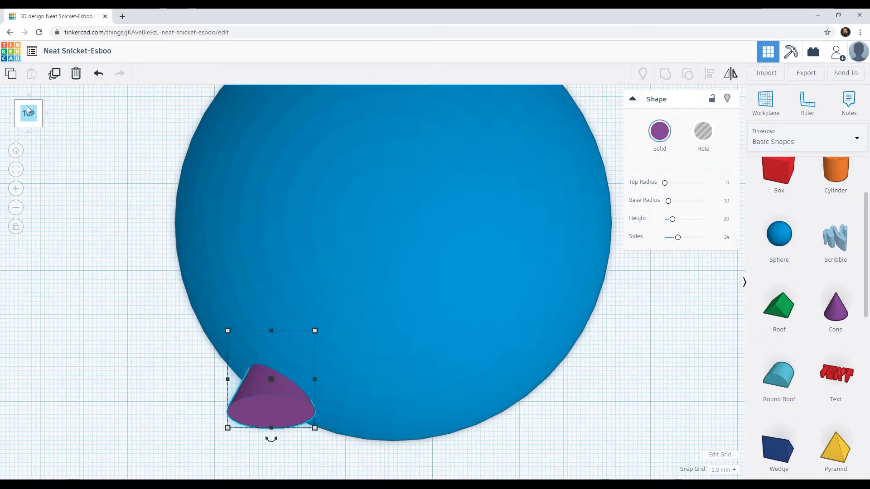
pyautogui.moveTo(272, 413); pyautogui.dragTo(390, 441)
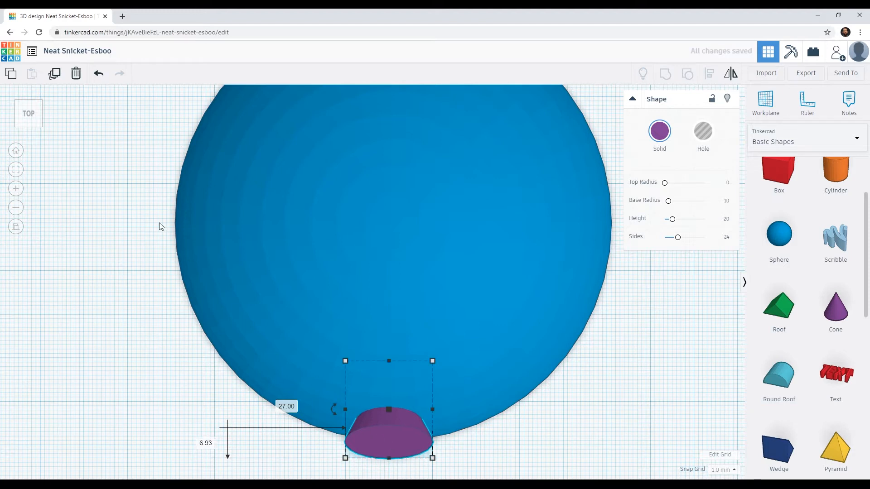
# Nudge the cone deeper into the sphere until only a thin slice of its base protrudes from the surface.
pyautogui.moveTo(32, 115); pyautogui.dragTo(19, 105)
pyautogui.click(36, 116)
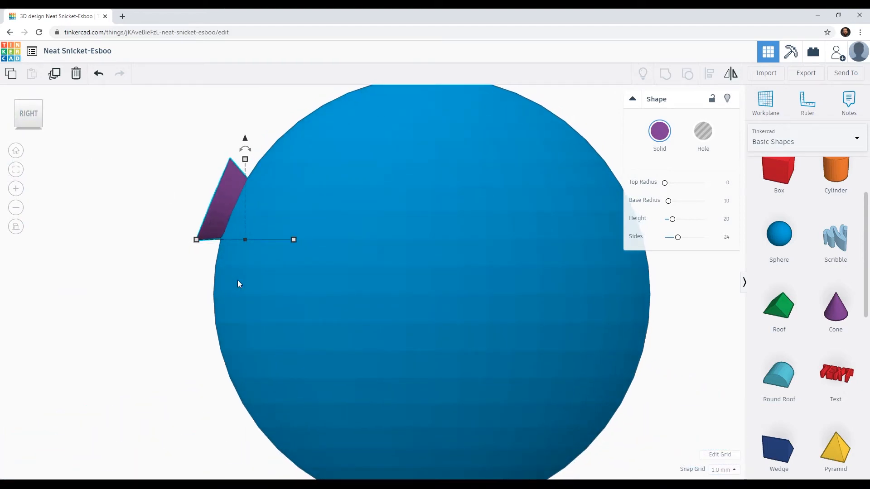
pyautogui.press('Right')
pyautogui.press('Right')
pyautogui.press('Right')
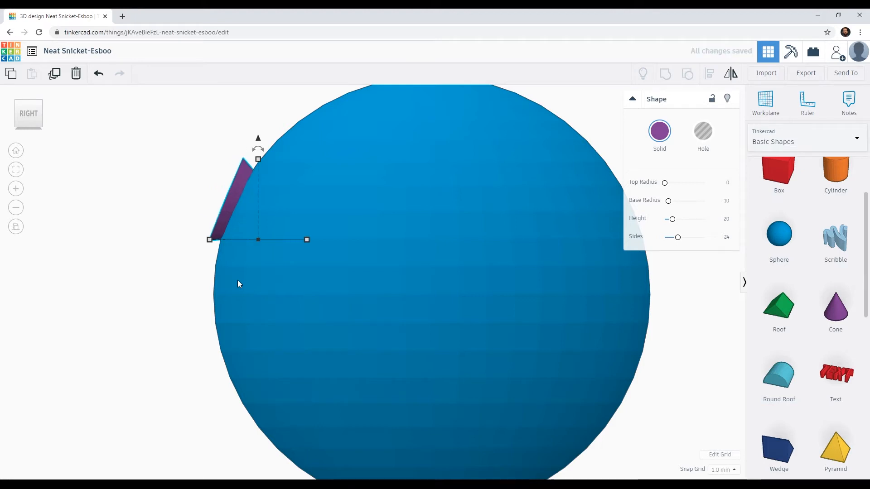
pyautogui.press('Right')
pyautogui.press('Right')
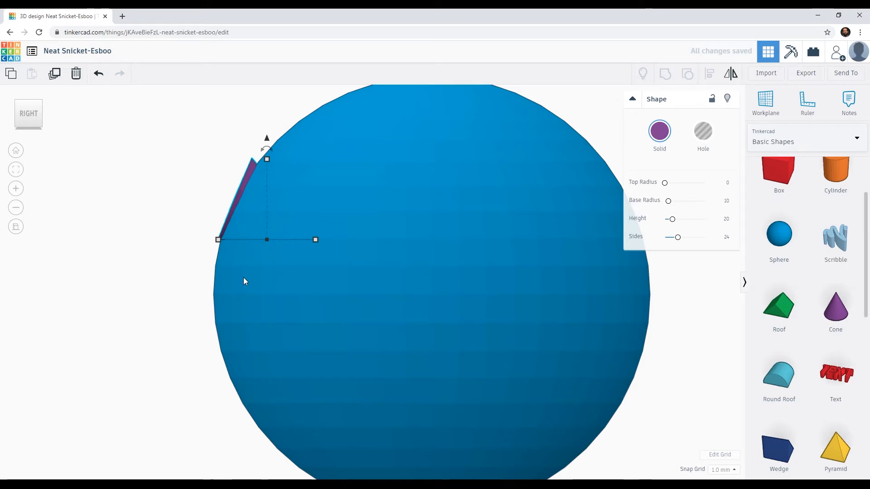
pyautogui.press('Left')
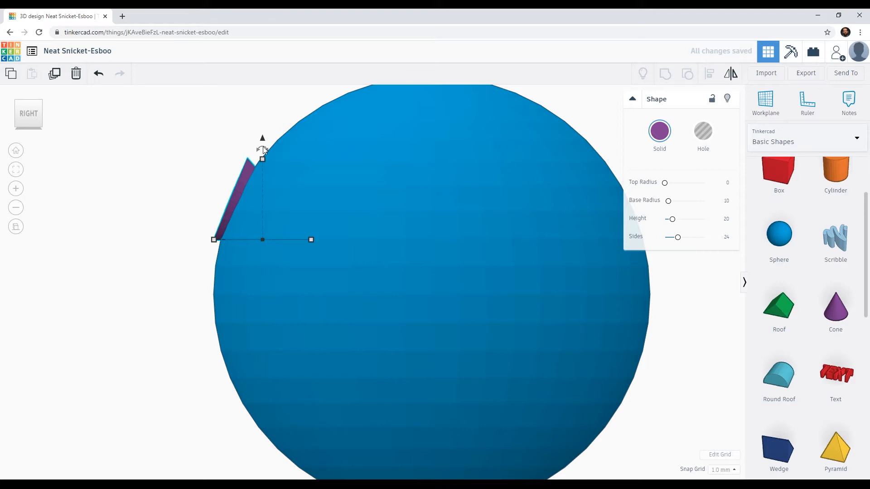
# Try tilting the cone 22.5°, then settle on a 5° tilt to match its base to the sphere's surface.
pyautogui.moveTo(263, 149); pyautogui.dragTo(263, 148)
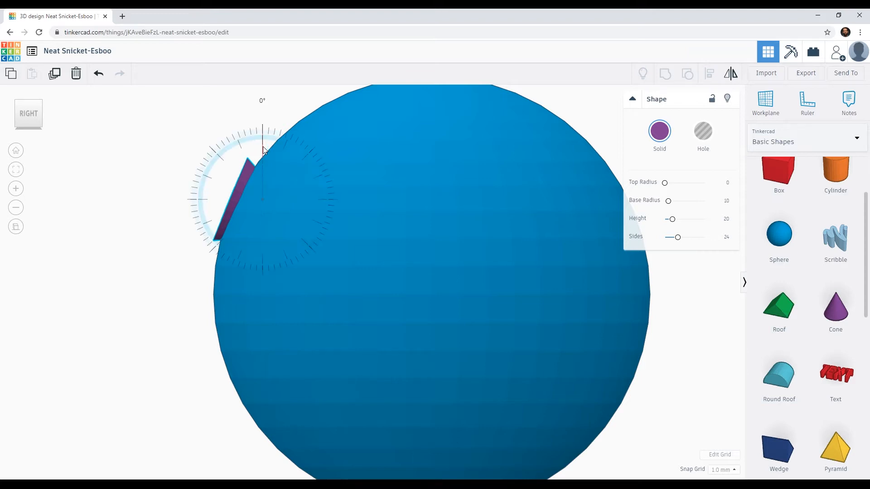
pyautogui.moveTo(263, 157); pyautogui.dragTo(268, 192)
pyautogui.moveTo(273, 190)
pyautogui.mouseDown()
pyautogui.moveTo(256, 189)
pyautogui.moveTo(267, 187)
pyautogui.mouseUp()
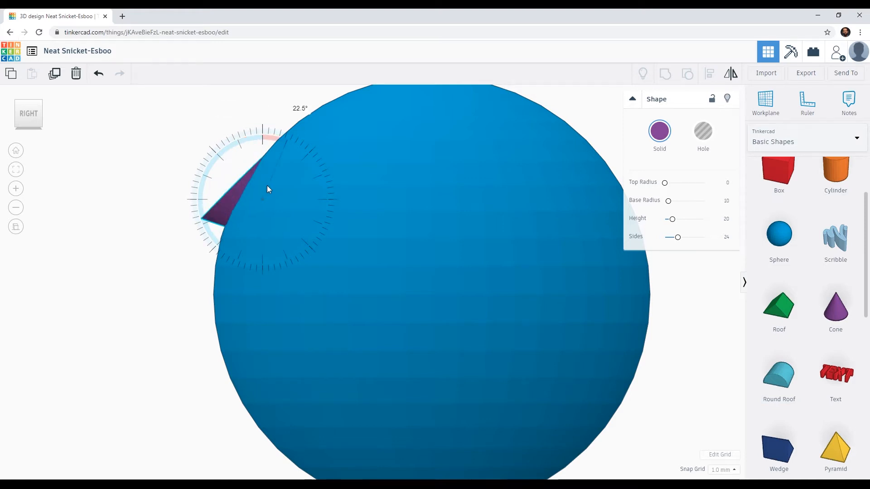
pyautogui.moveTo(276, 156); pyautogui.dragTo(267, 100)
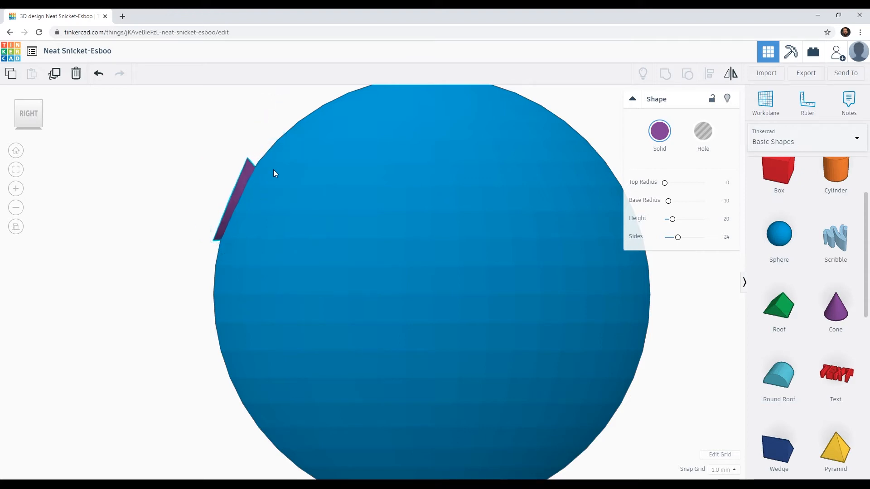
pyautogui.moveTo(262, 148); pyautogui.dragTo(271, 108)
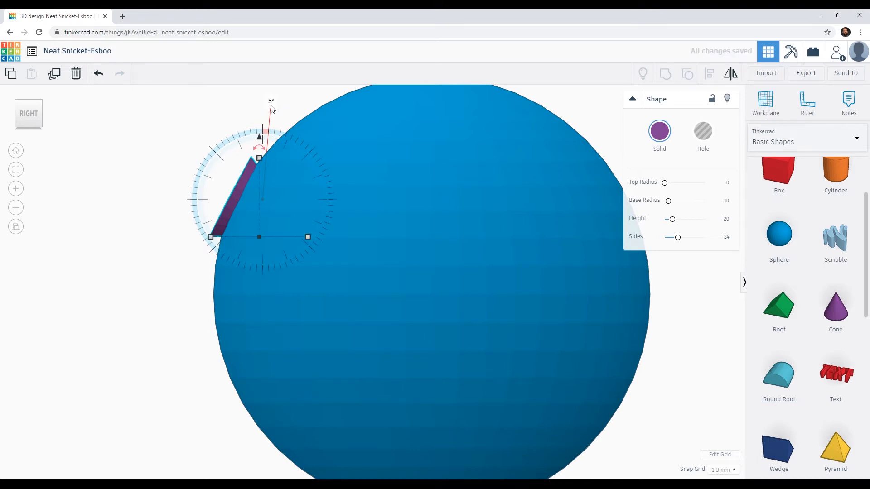
# Set the cone's Base Radius to 15.
pyautogui.moveTo(156, 316); pyautogui.dragTo(310, 345, button='right')
pyautogui.scroll(-5, 298, 317)
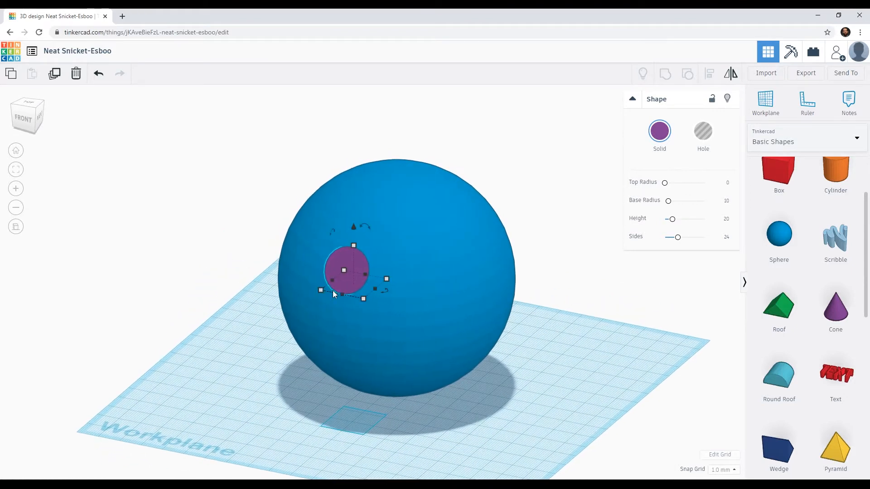
pyautogui.click(336, 259)
pyautogui.click(348, 257)
pyautogui.moveTo(669, 203); pyautogui.dragTo(673, 205)
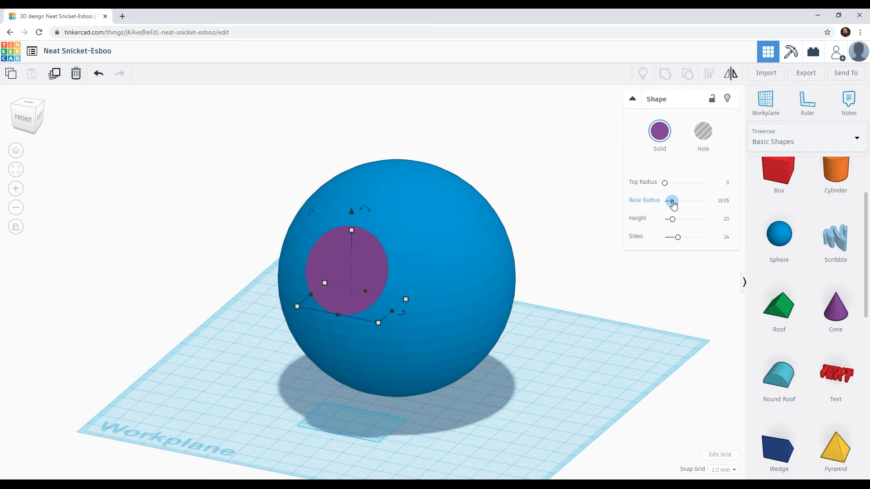
pyautogui.moveTo(553, 302); pyautogui.dragTo(629, 259, button='right')
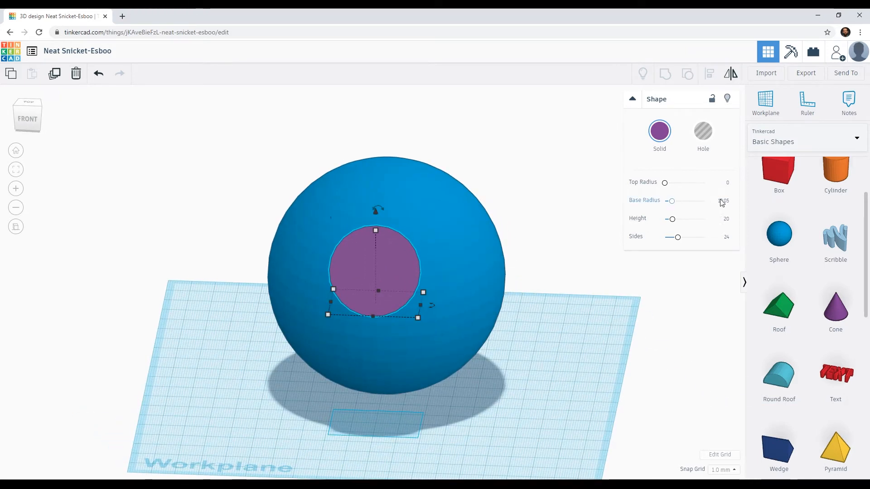
pyautogui.write('15')
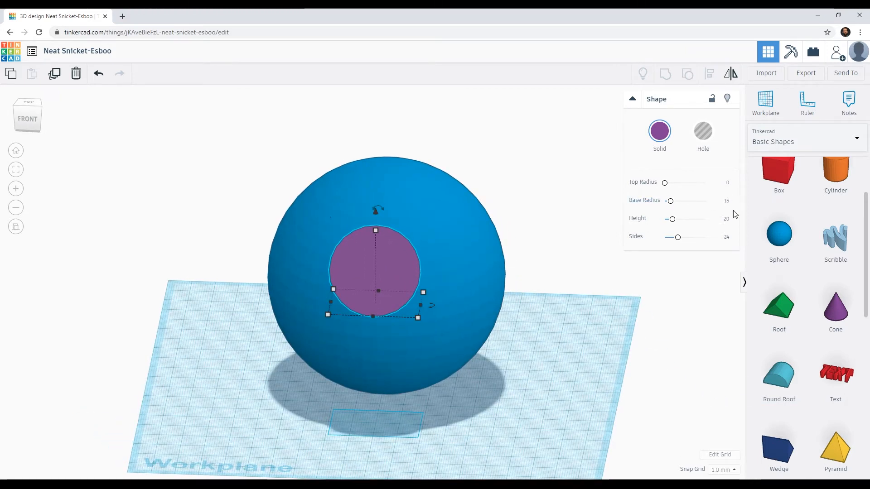
# Set the cone's Sides to 64 and turn the cone into a hole.
pyautogui.moveTo(544, 320); pyautogui.dragTo(285, 326, button='right')
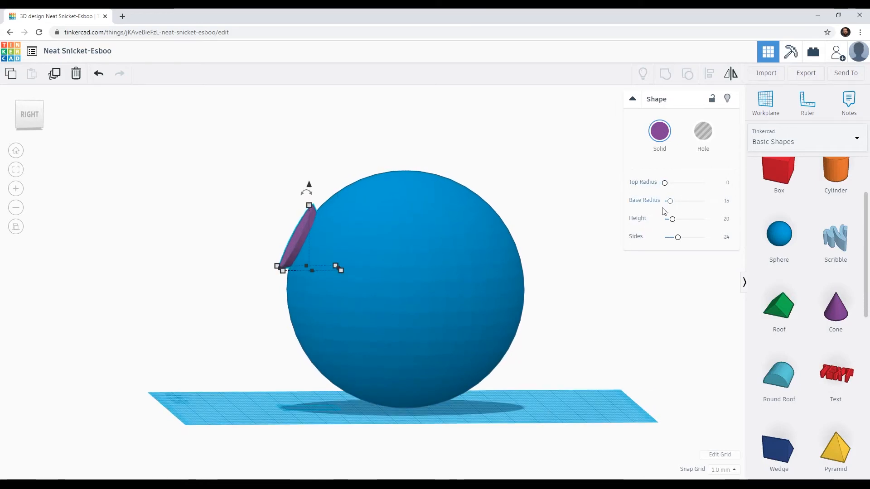
pyautogui.moveTo(678, 242); pyautogui.dragTo(704, 238)
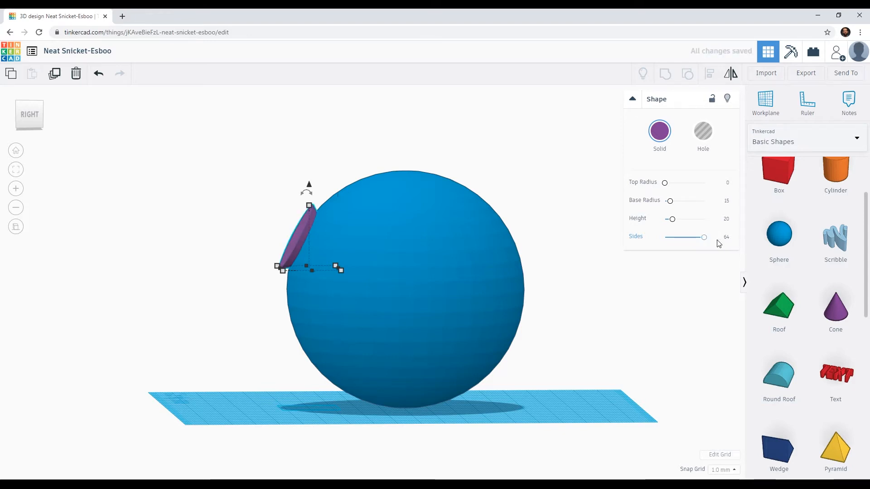
pyautogui.moveTo(314, 266); pyautogui.dragTo(307, 284, button='right')
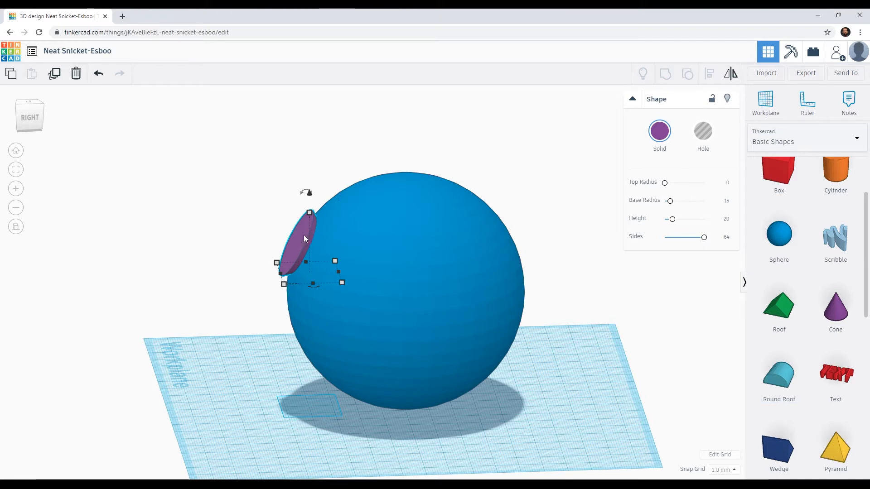
pyautogui.click(704, 134)
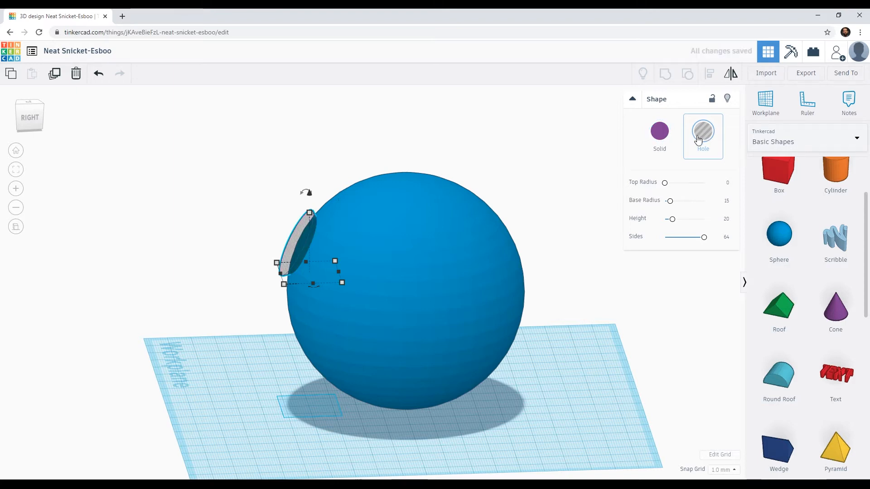
# Select the sphere together with the cone hole and group them to cut the recess.
pyautogui.keyDown('shift'); pyautogui.click(402, 222); pyautogui.keyUp('shift')
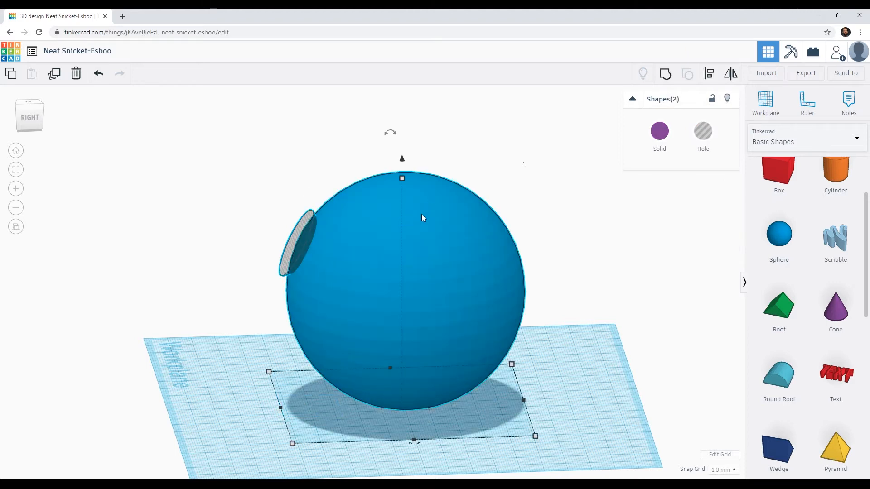
pyautogui.moveTo(371, 262); pyautogui.dragTo(446, 289, button='right')
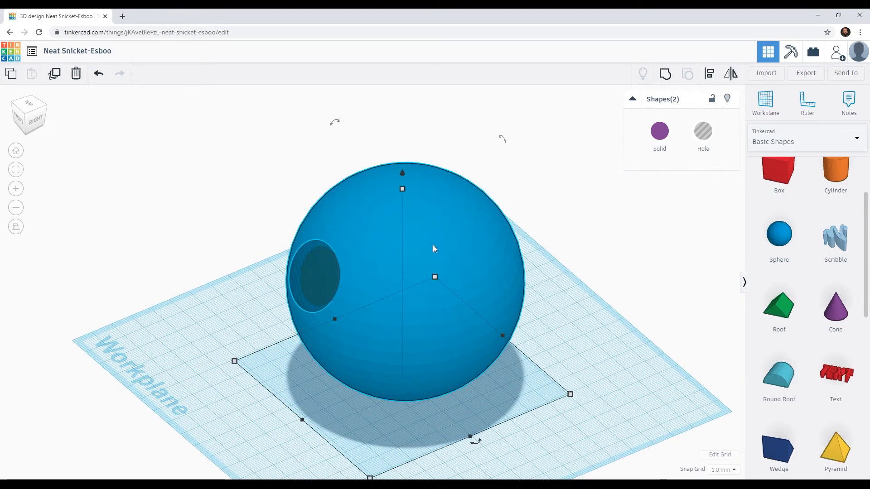
pyautogui.click(668, 76)
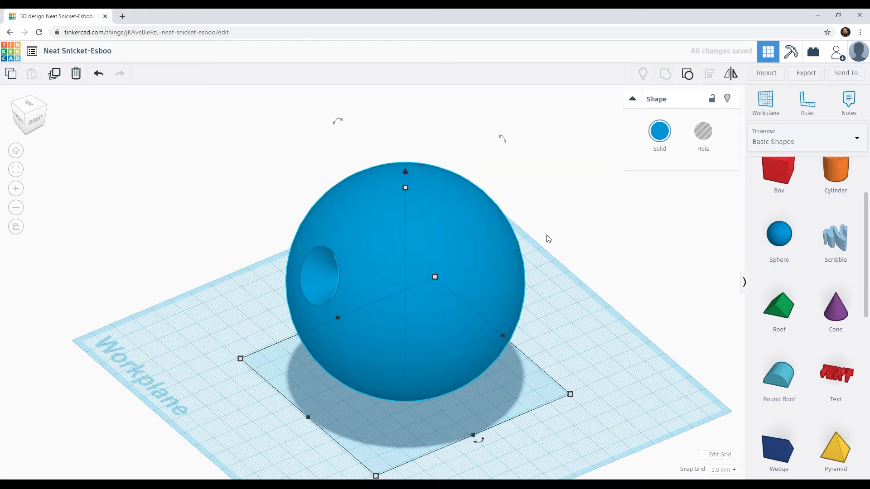
# Examine the shape and depth of the conical recess in the sphere from several close-up angles.
pyautogui.click(548, 249)
pyautogui.moveTo(438, 289); pyautogui.dragTo(572, 301, button='right')
pyautogui.scroll(5, 400, 307)
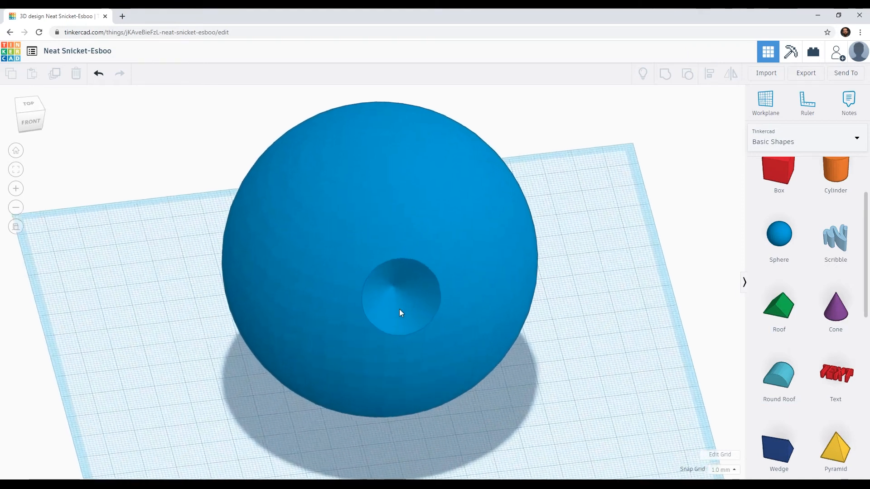
pyautogui.scroll(2, 411, 320)
pyautogui.moveTo(435, 334); pyautogui.dragTo(277, 252, button='right')
pyautogui.scroll(3, 276, 248)
pyautogui.moveTo(264, 219); pyautogui.dragTo(363, 324, button='middle')
pyautogui.moveTo(363, 325); pyautogui.dragTo(415, 338, button='right')
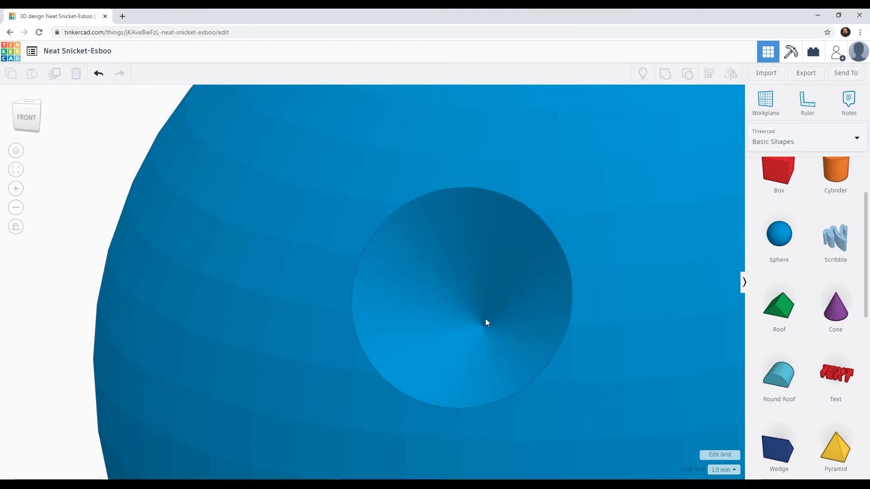
pyautogui.moveTo(485, 331); pyautogui.dragTo(425, 329, button='right')
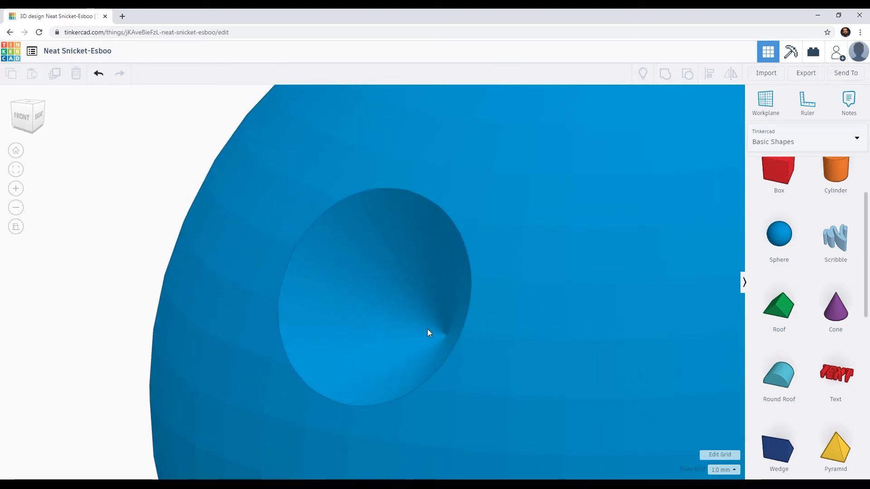
# Undo the grouping of the sphere and the cone hole.
pyautogui.hotkey('ctrl', 'z')
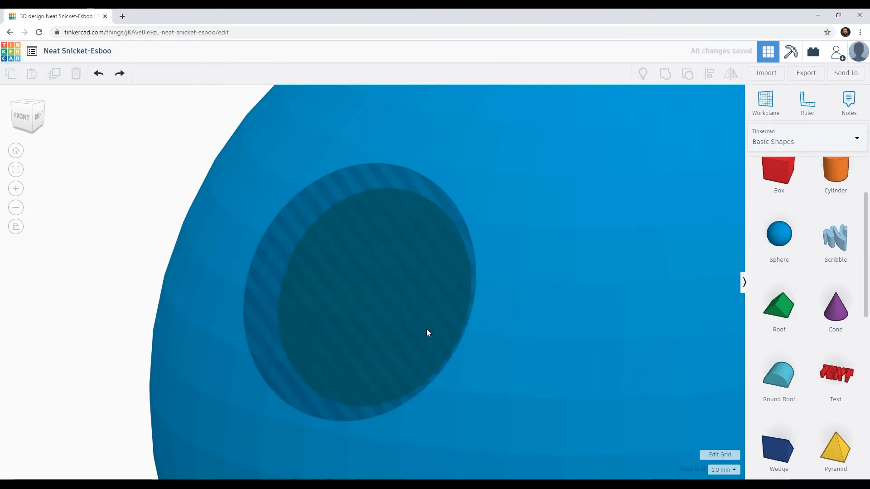
# Turn the cone hole in the sphere's upper front back into a solid shape.
pyautogui.click(400, 300)
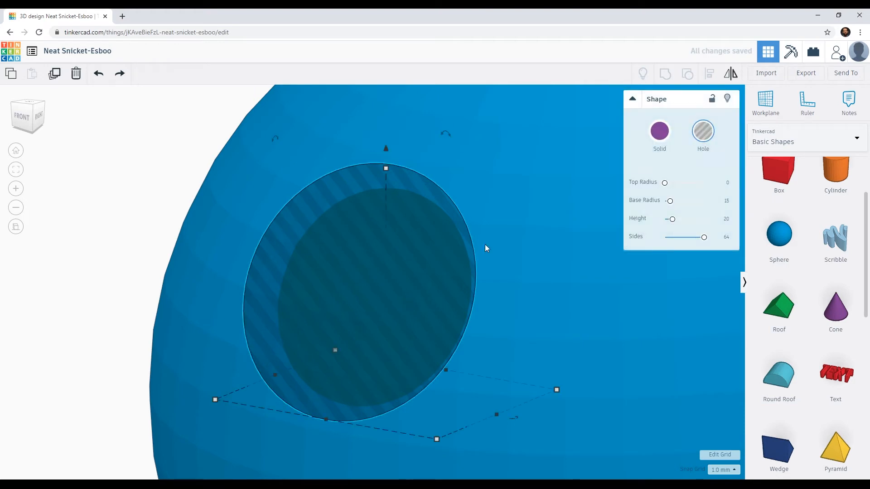
pyautogui.click(662, 132)
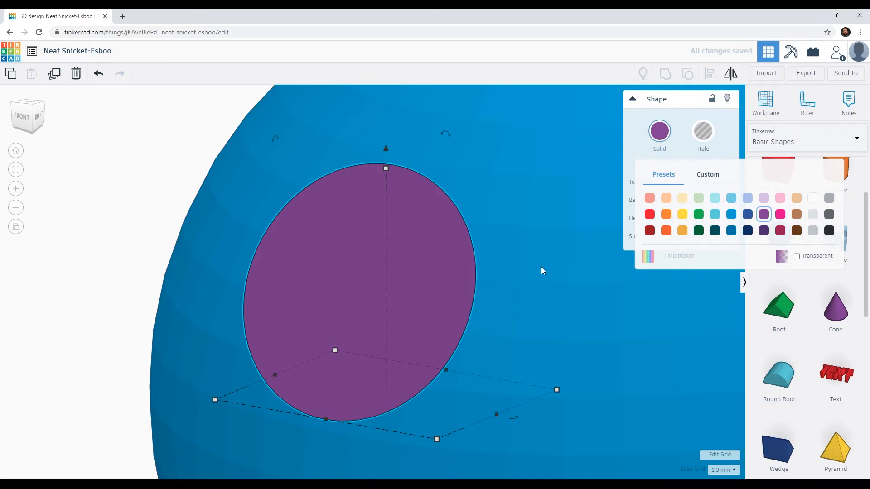
pyautogui.click(657, 131)
# Move the solid cone forward out of the sphere until it stands completely clear of the surface.
pyautogui.moveTo(459, 283); pyautogui.dragTo(300, 262, button='right')
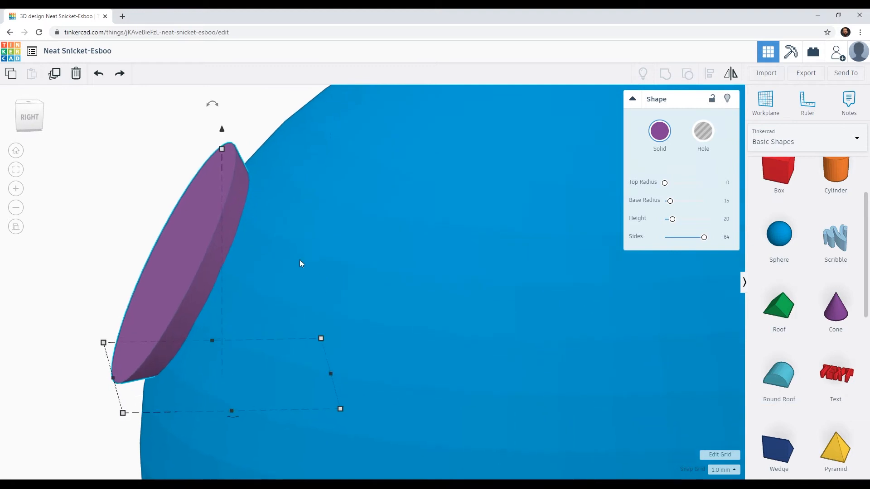
pyautogui.press('Left')
pyautogui.press('Left')
pyautogui.press('Left')
pyautogui.press('Left')
pyautogui.press('Left')
pyautogui.press('Left')
pyautogui.press('Left')
pyautogui.press('Left')
pyautogui.press('Left')
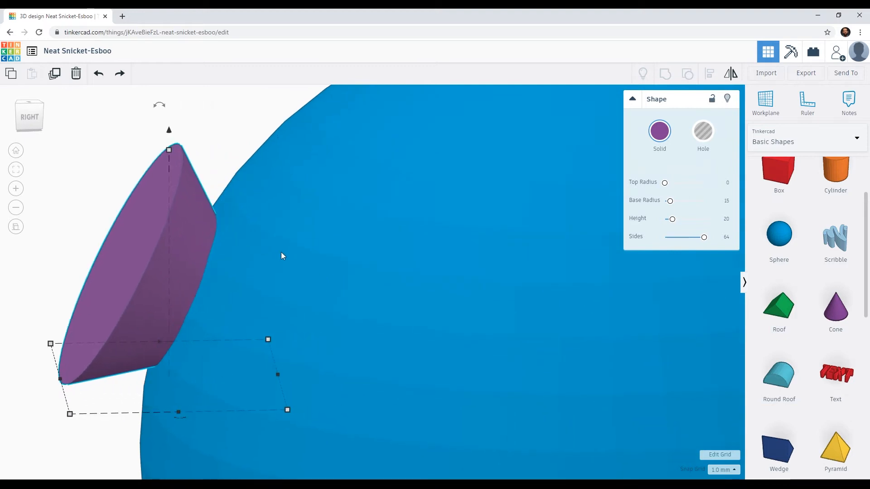
pyautogui.press('Left')
pyautogui.press('Left')
pyautogui.press('Left')
pyautogui.press('Left')
pyautogui.press('Left')
pyautogui.press('Left')
pyautogui.press('Left')
pyautogui.press('Left')
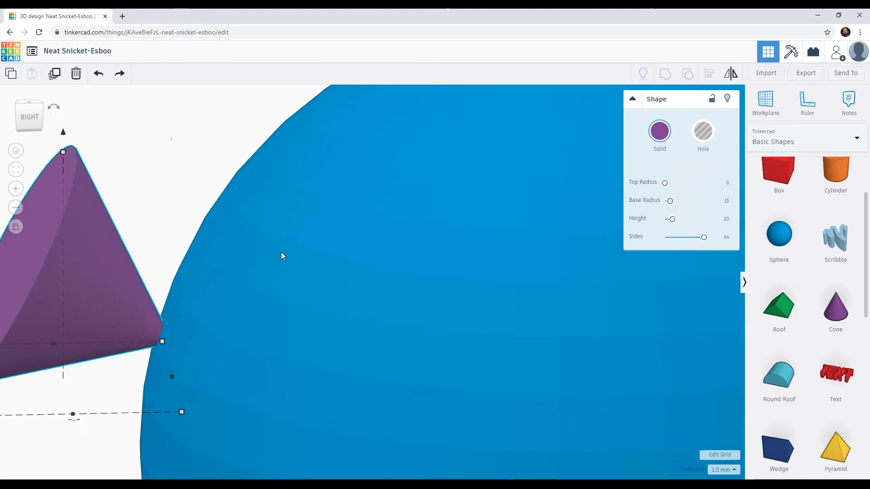
pyautogui.press('Left')
pyautogui.press('Left')
# Try reducing the cone's Height to 6.42 and undo that change.
pyautogui.moveTo(280, 183); pyautogui.dragTo(440, 180, button='middle')
pyautogui.moveTo(674, 225); pyautogui.dragTo(666, 224)
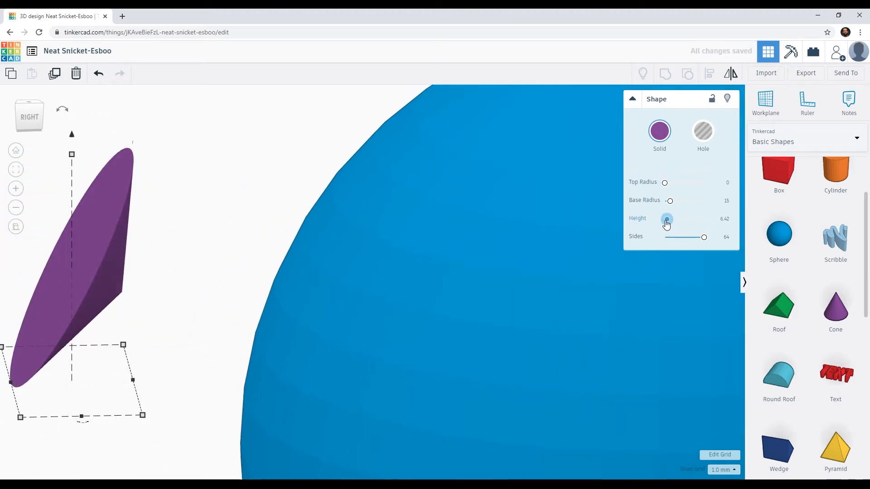
pyautogui.hotkey('ctrl', 'z')
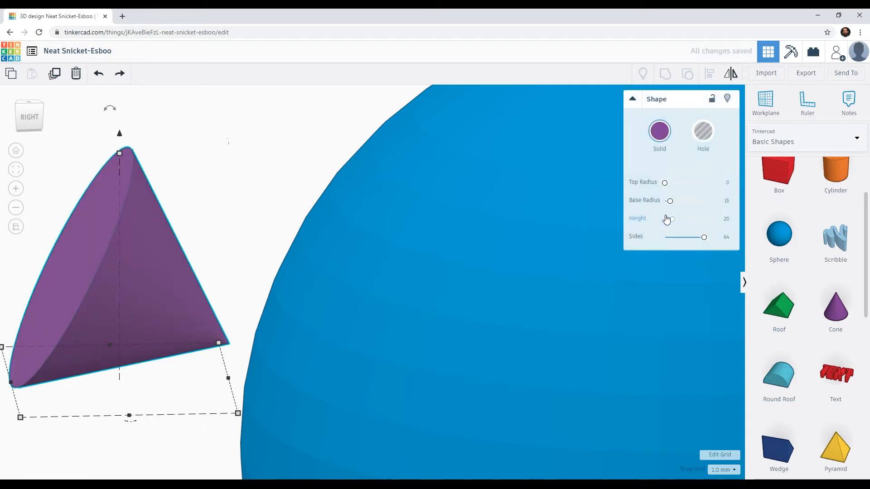
# Try a Top Radius of 9.77 on the cone and return it to 0.
pyautogui.moveTo(664, 182); pyautogui.dragTo(668, 182)
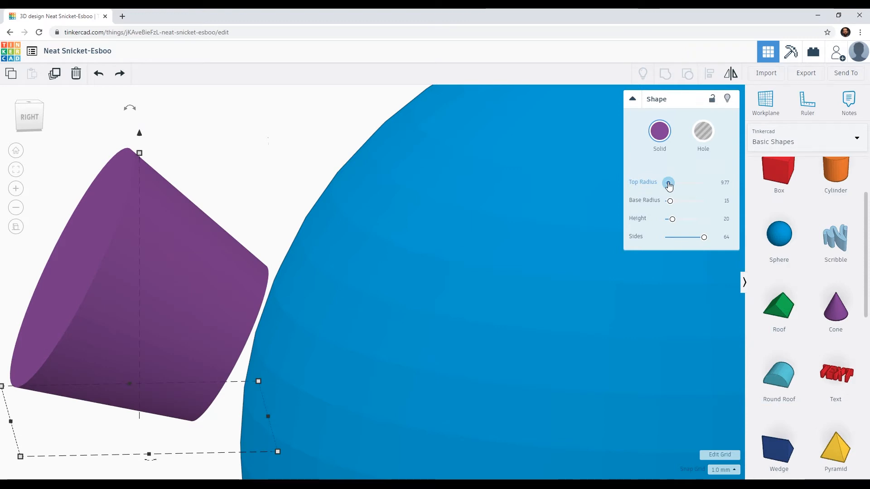
pyautogui.moveTo(668, 184); pyautogui.dragTo(668, 184)
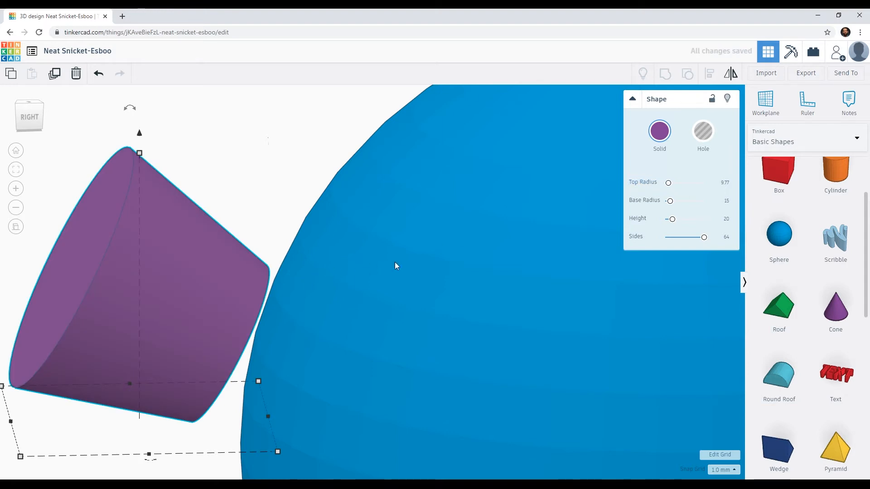
pyautogui.moveTo(668, 183); pyautogui.dragTo(665, 183)
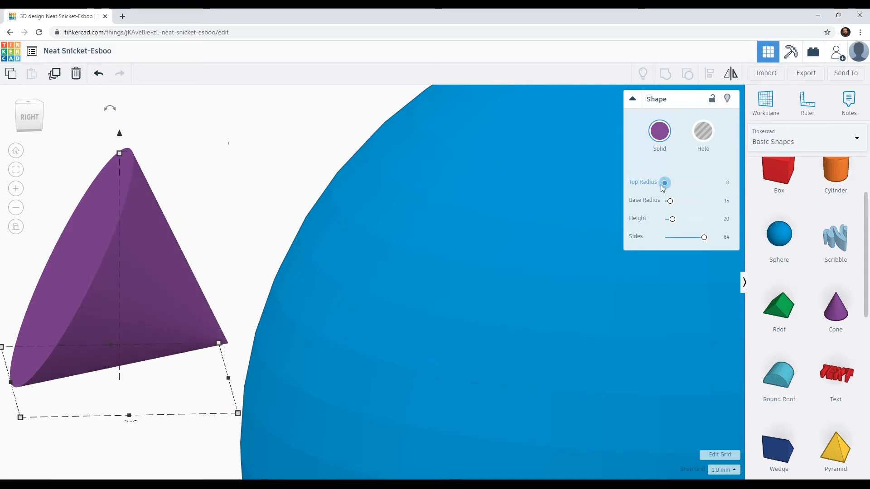
# Set the cone's Top Radius to 6 to give it a flat, truncated tip.
pyautogui.moveTo(662, 184); pyautogui.dragTo(666, 183)
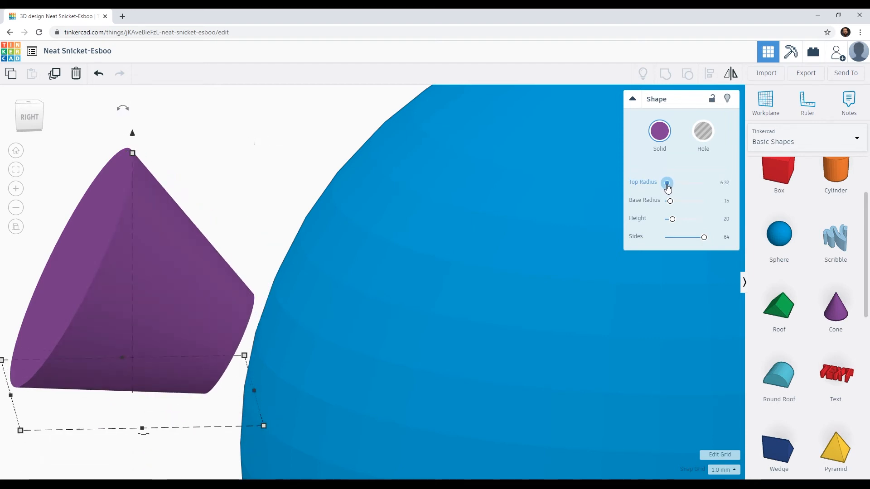
pyautogui.moveTo(667, 184); pyautogui.dragTo(666, 184)
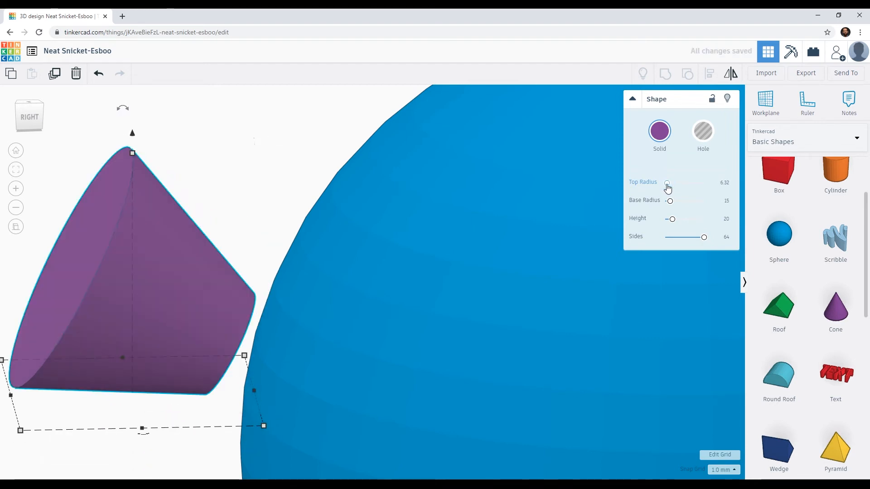
pyautogui.click(725, 183)
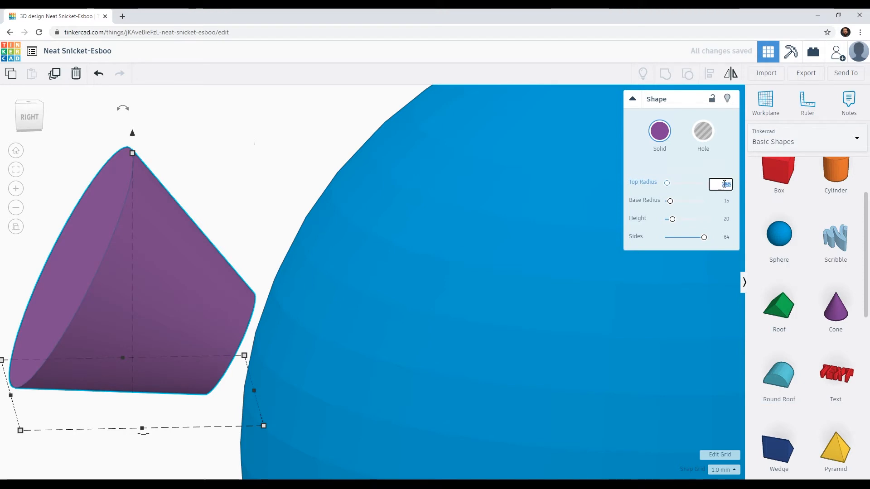
pyautogui.write('6')
pyautogui.press('Return')
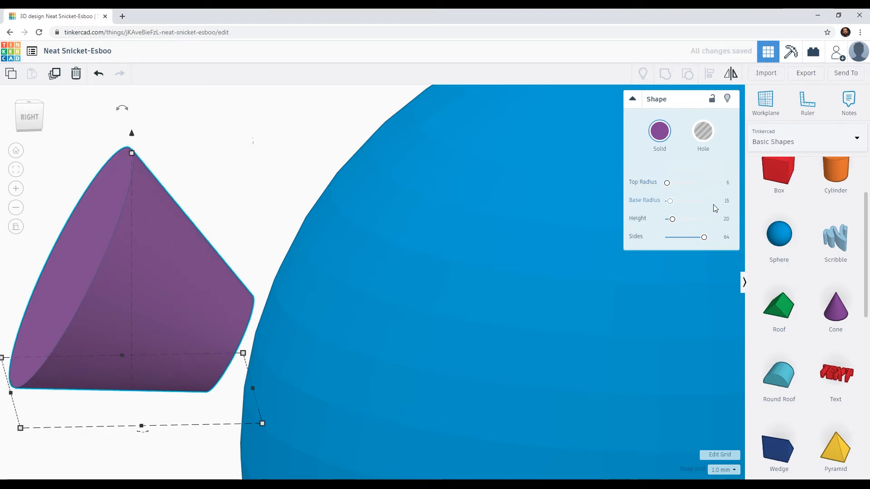
# Set the truncated cone's Height to 7.
pyautogui.moveTo(673, 224); pyautogui.dragTo(668, 226)
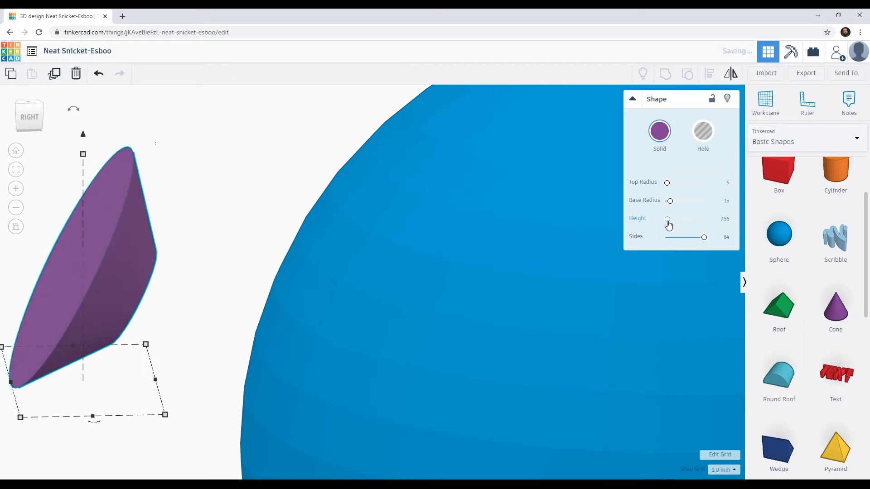
pyautogui.write('7')
pyautogui.press('Return')
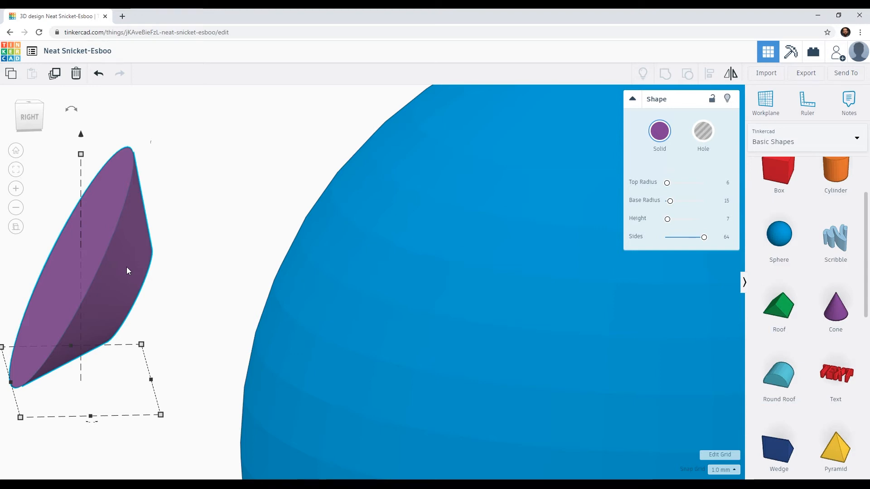
# Move the truncated cone back toward the sphere until its narrow end sinks into the surface.
pyautogui.press('Right')
pyautogui.press('Right')
pyautogui.press('Right')
pyautogui.press('Right')
pyautogui.press('Right')
pyautogui.press('Right')
pyautogui.press('Right')
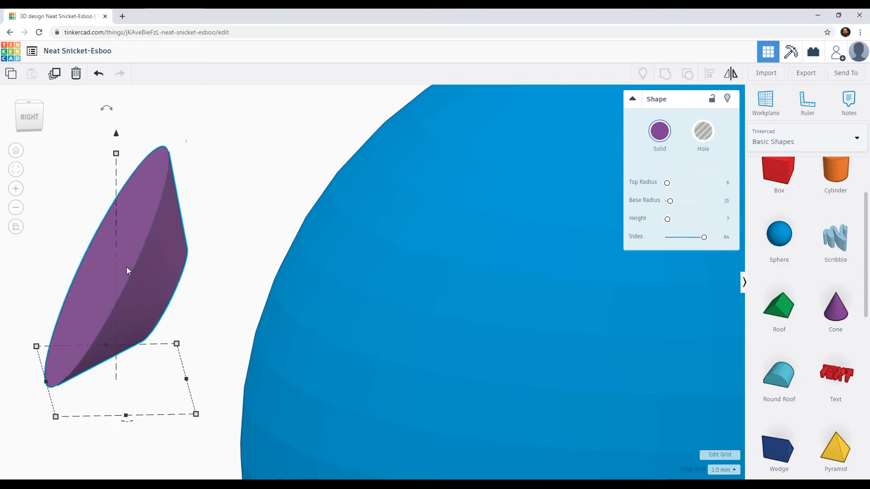
pyautogui.press('Right')
pyautogui.press('Right')
pyautogui.press('Right')
pyautogui.press('Right')
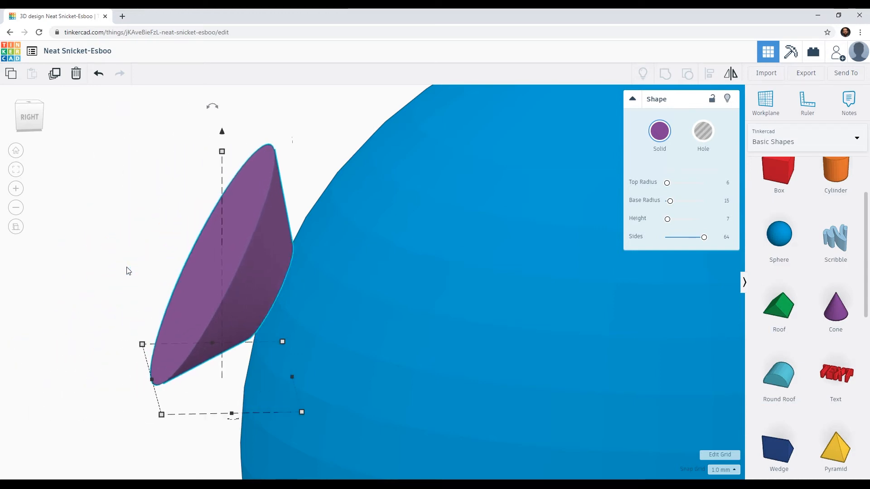
pyautogui.press('Left')
pyautogui.press('Left')
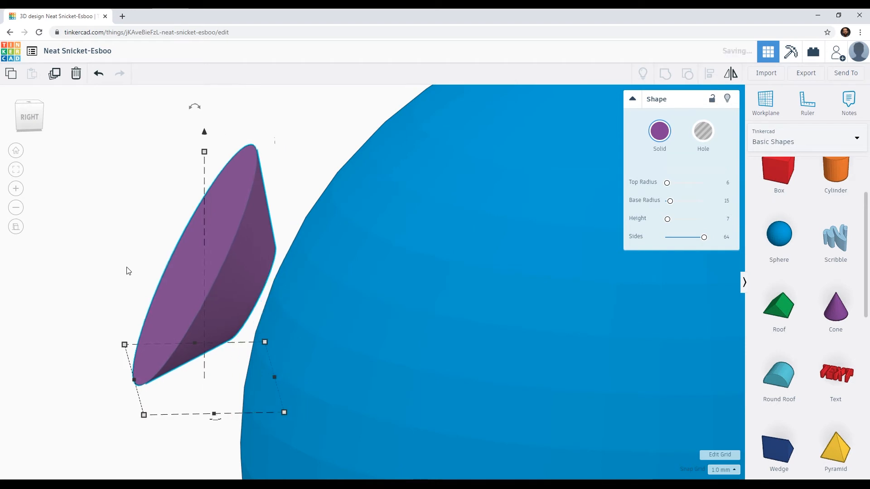
pyautogui.press('Right')
pyautogui.press('Right')
pyautogui.press('Right')
pyautogui.press('Right')
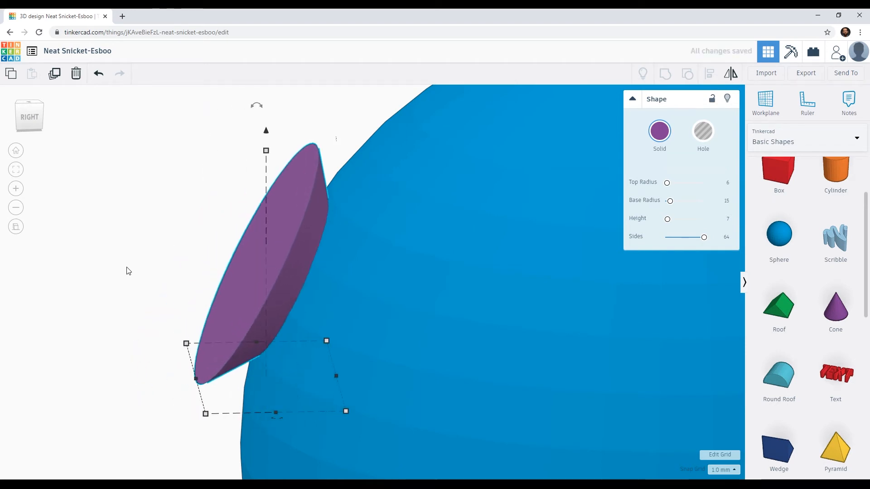
# Fine-tune the cone's depth from the side so its wide face covers the sphere's surface without the sphere poking through.
pyautogui.click(26, 115)
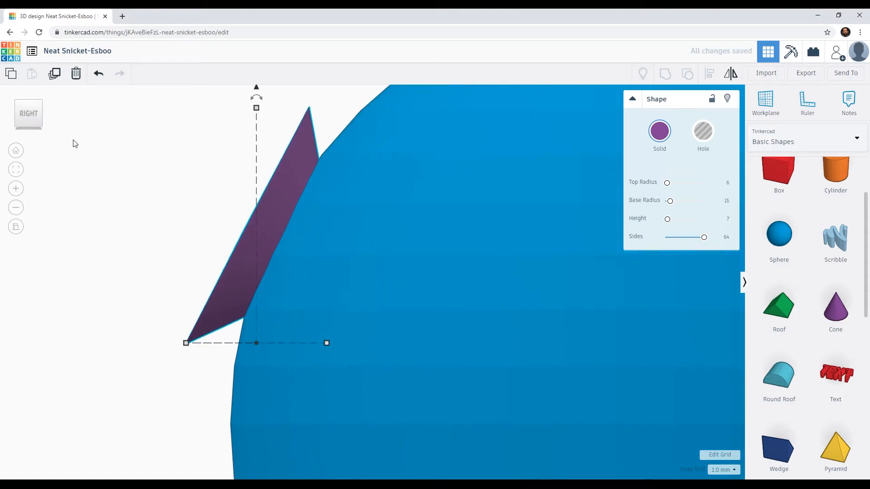
pyautogui.press('Right')
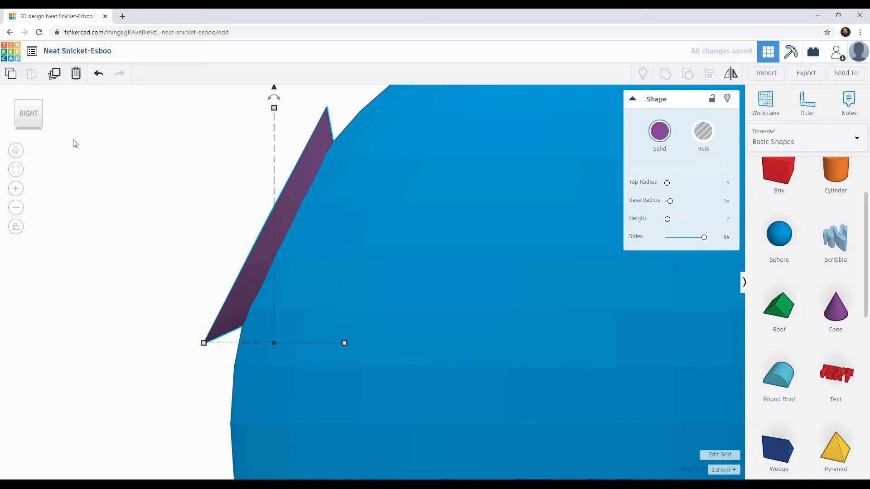
pyautogui.moveTo(182, 218)
pyautogui.mouseDown(button='right')
pyautogui.moveTo(204, 224)
pyautogui.moveTo(180, 218)
pyautogui.mouseUp(button='right')
pyautogui.press('Right')
pyautogui.press('Right')
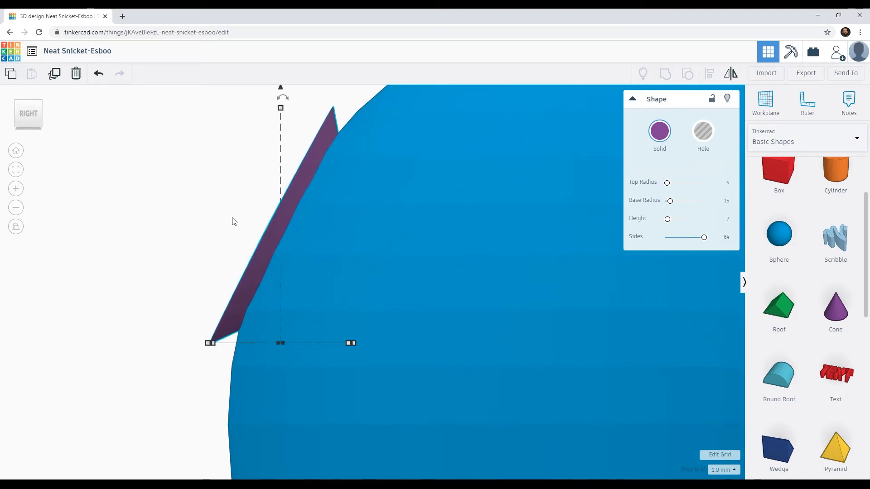
pyautogui.moveTo(248, 226); pyautogui.dragTo(318, 261, button='right')
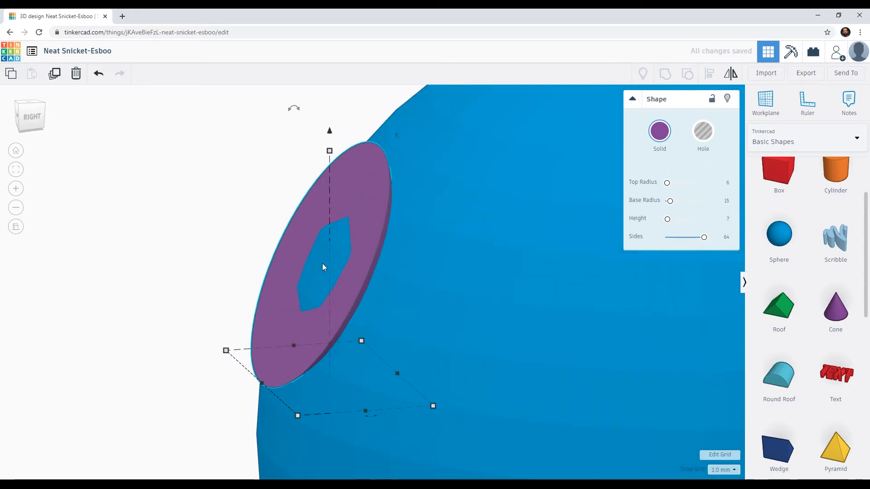
pyautogui.press('Left')
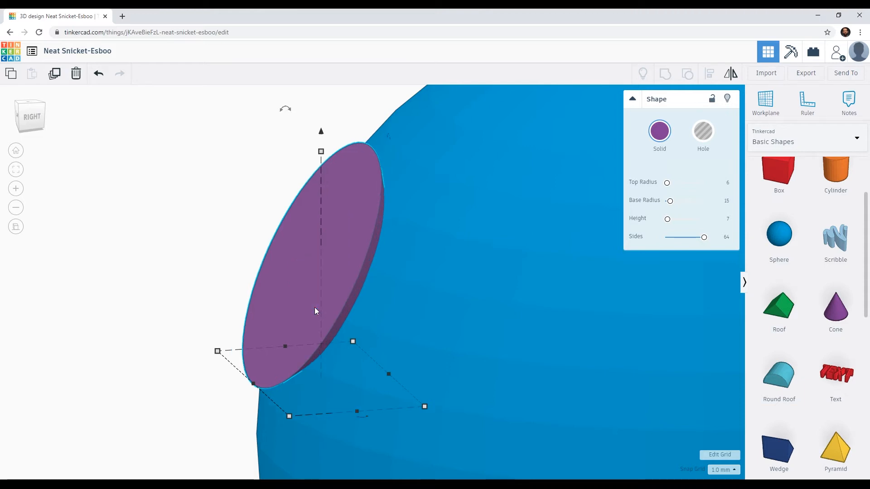
pyautogui.moveTo(301, 308); pyautogui.dragTo(362, 287, button='right')
pyautogui.scroll(-2, 363, 290)
pyautogui.moveTo(447, 290); pyautogui.dragTo(330, 237, button='middle')
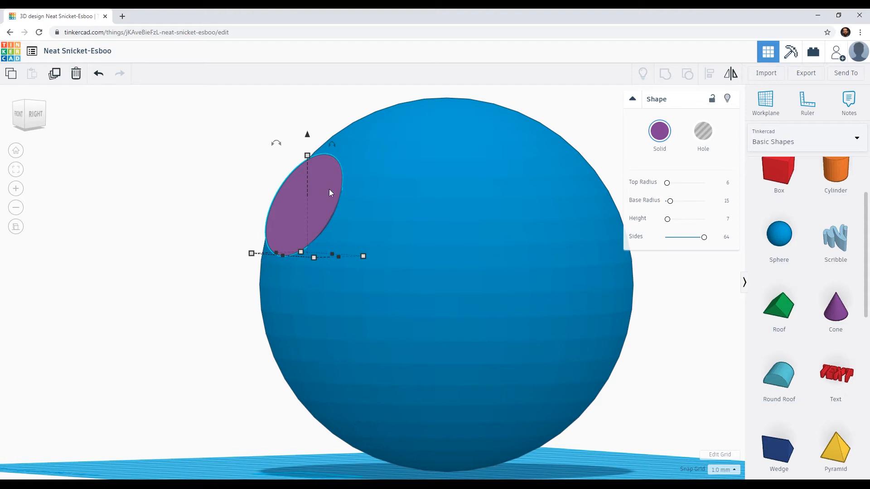
# Try turning the sphere and cone into holes together, undo it and clear the selection.
pyautogui.keyDown('shift'); pyautogui.click(458, 220); pyautogui.keyUp('shift')
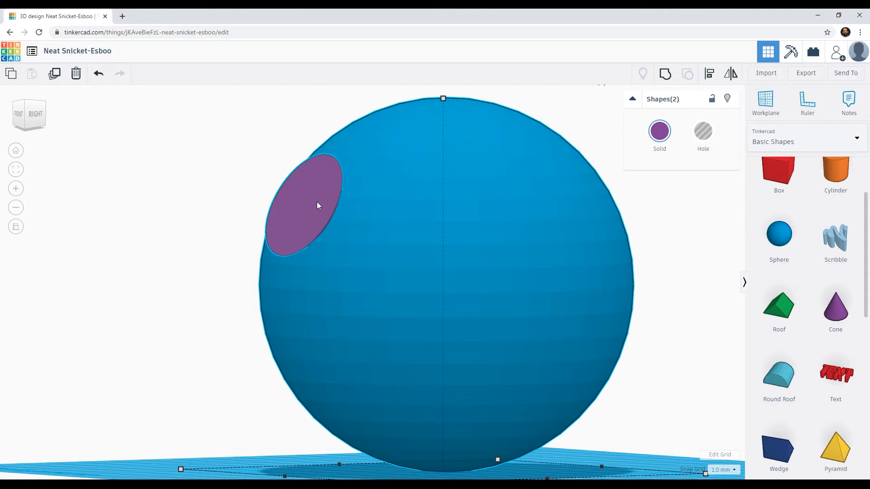
pyautogui.click(708, 137)
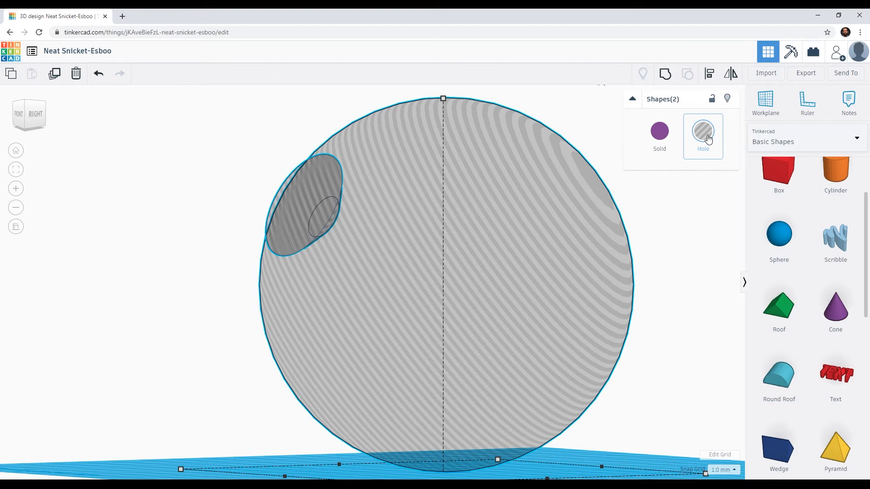
pyautogui.hotkey('ctrl', 'z')
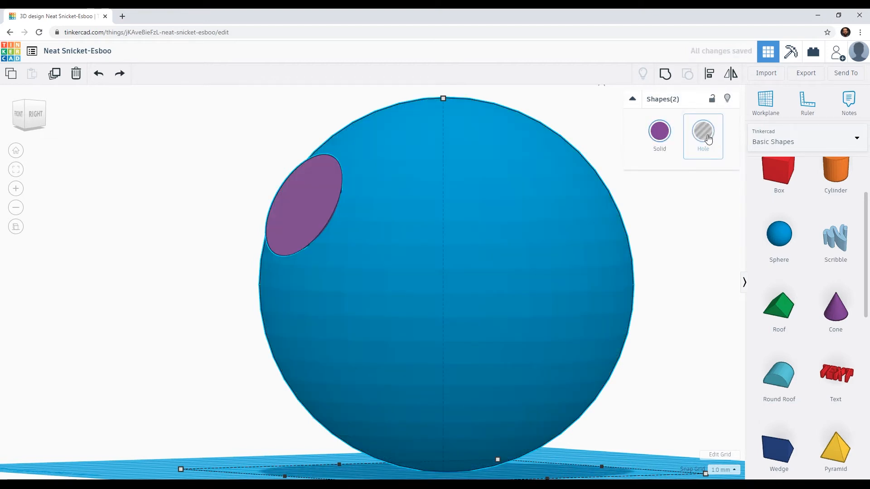
pyautogui.click(203, 149)
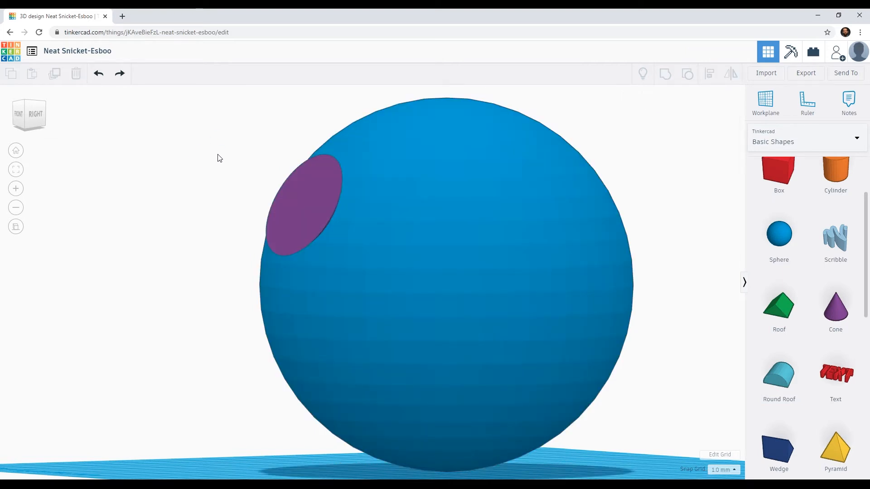
# Turn only the truncated cone into a hole and group it with the sphere to cut the flat-bottomed dish recess.
pyautogui.click(303, 194)
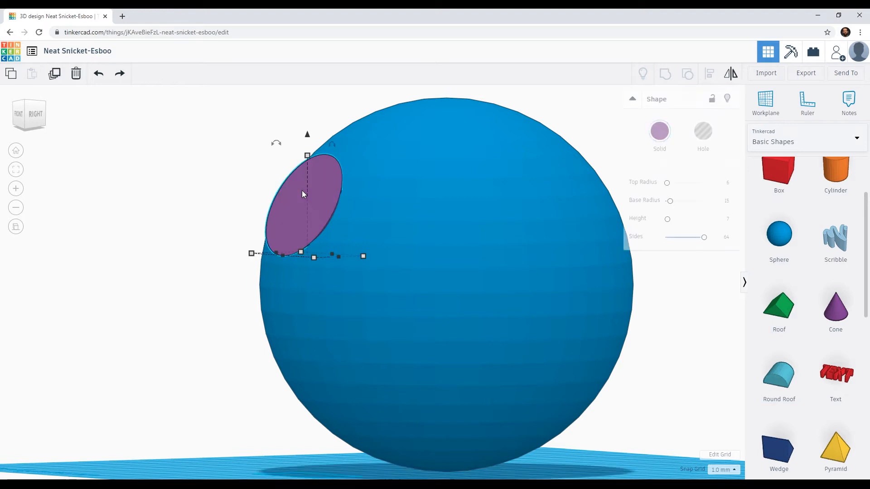
pyautogui.click(702, 132)
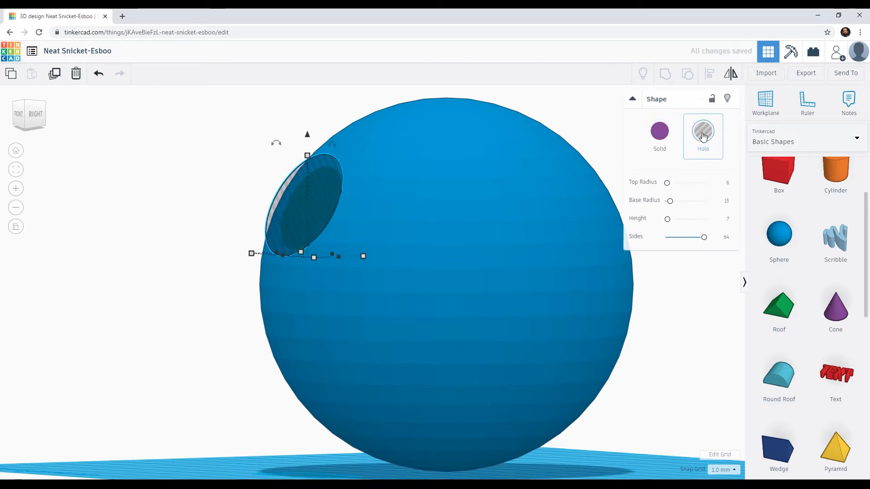
pyautogui.keyDown('shift'); pyautogui.click(446, 194); pyautogui.keyUp('shift')
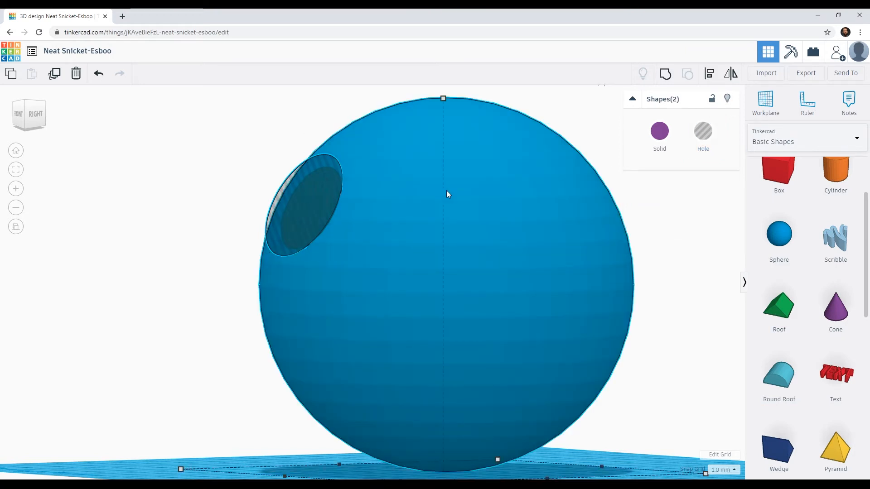
pyautogui.click(666, 79)
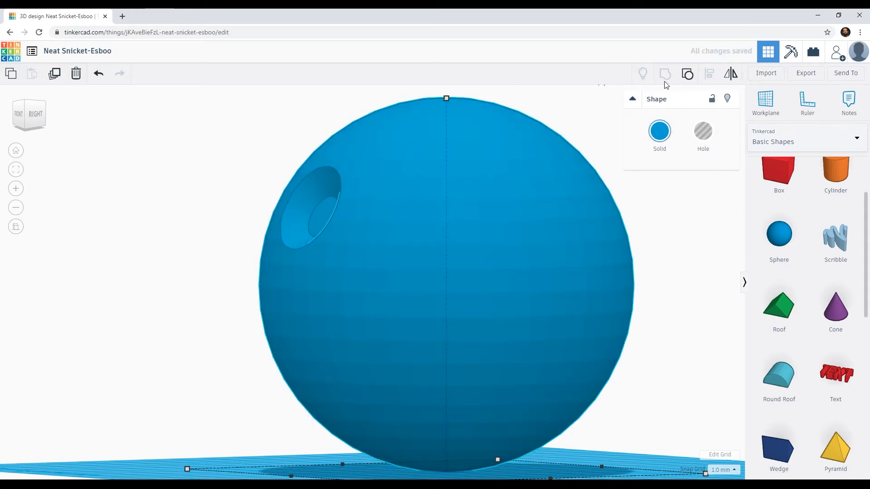
pyautogui.moveTo(340, 259); pyautogui.dragTo(693, 272, button='right')
pyautogui.scroll(-5, 396, 270)
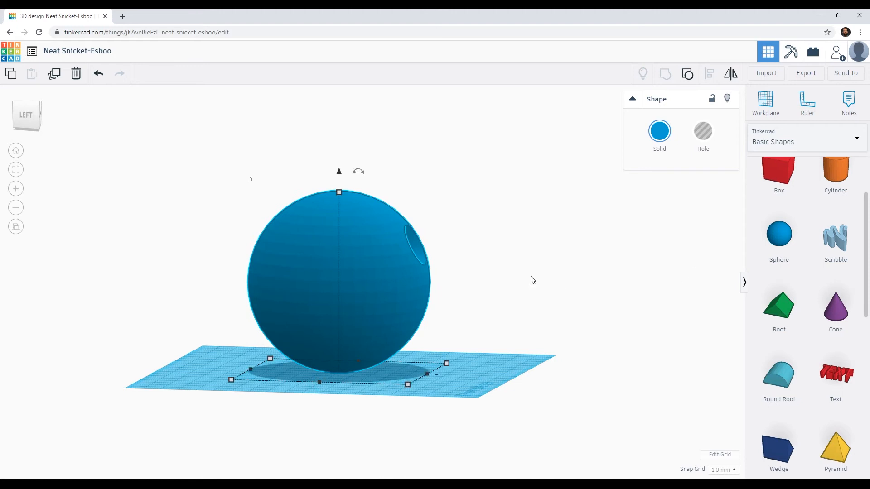
# Examine the flat-bottomed dish recess on the sphere from several angles, close up and from farther away.
pyautogui.moveTo(493, 257); pyautogui.dragTo(192, 268, button='right')
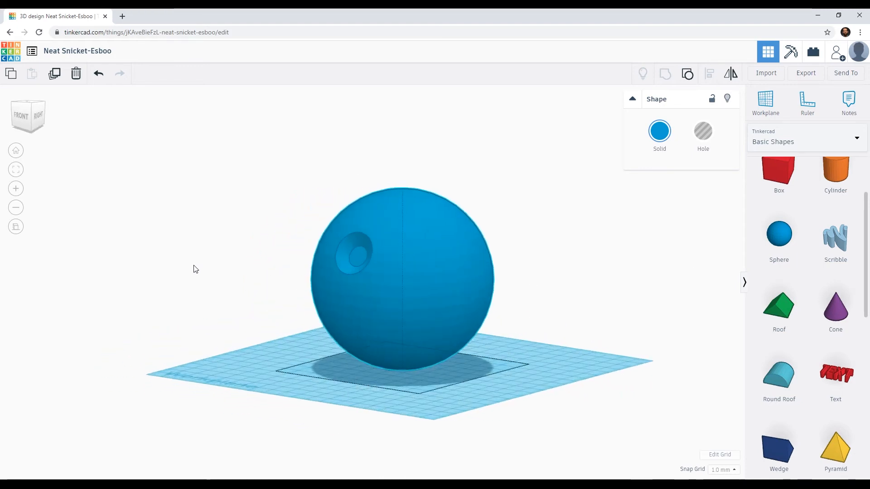
pyautogui.scroll(5, 359, 290)
pyautogui.scroll(5, 346, 289)
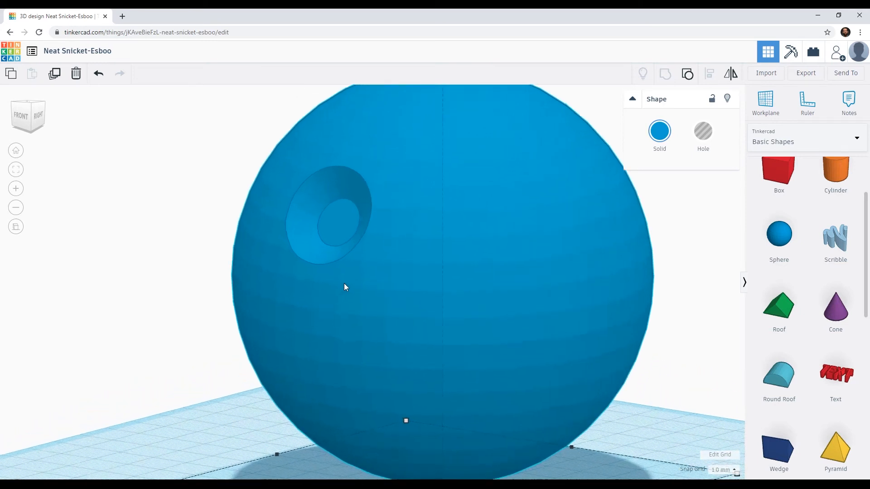
pyautogui.moveTo(442, 339); pyautogui.dragTo(385, 325, button='right')
pyautogui.scroll(-4, 384, 316)
pyautogui.scroll(-3, 384, 319)
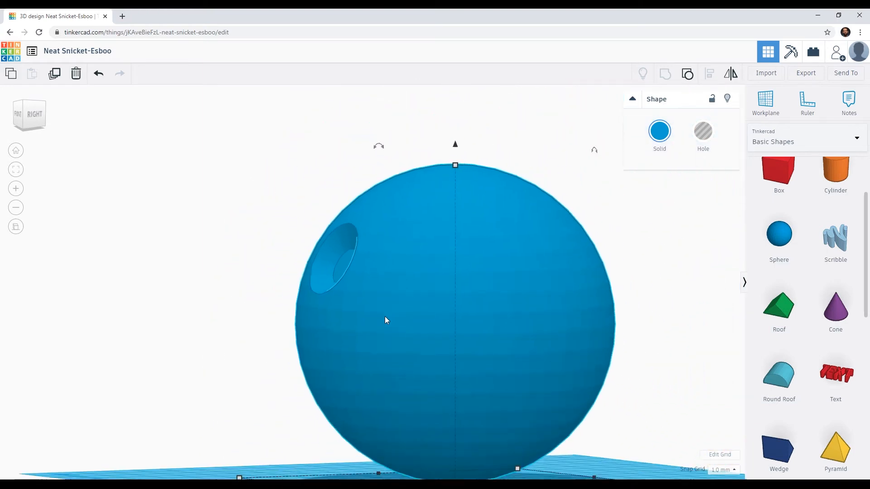
pyautogui.moveTo(447, 311); pyautogui.dragTo(370, 266, button='middle')
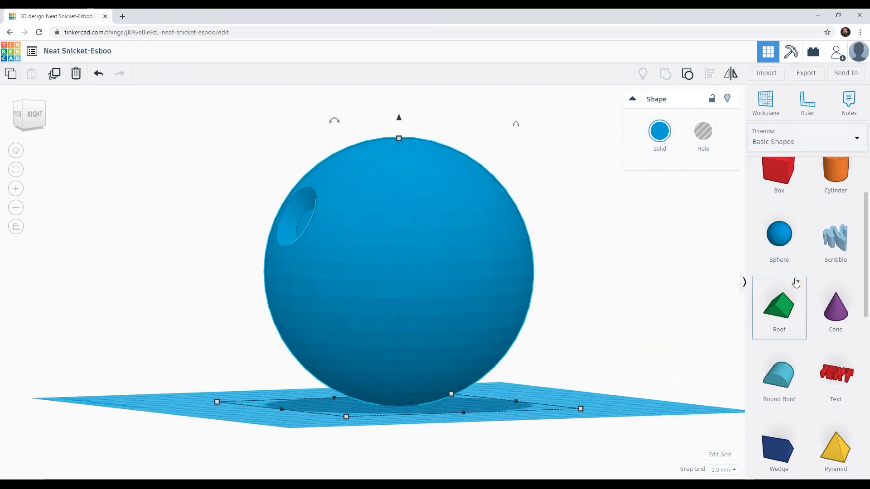
pyautogui.moveTo(864, 268); pyautogui.dragTo(866, 234)
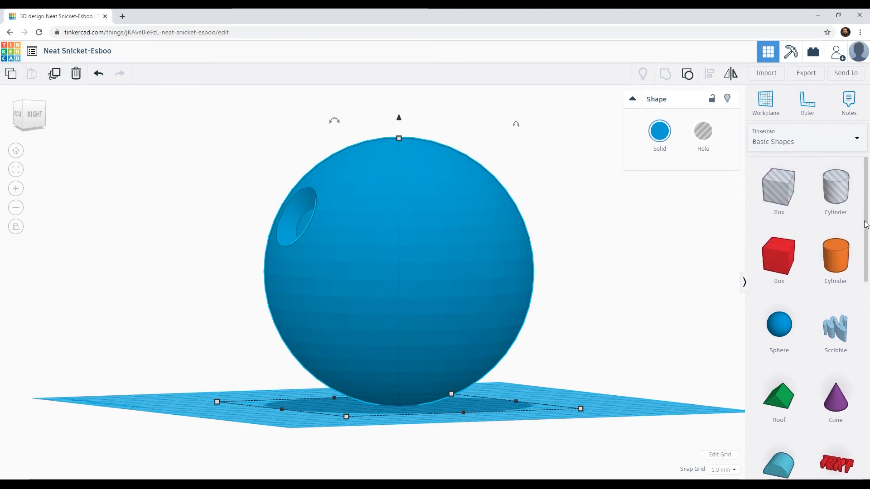
pyautogui.moveTo(865, 234); pyautogui.dragTo(868, 387)
pyautogui.scroll(-3, 868, 388)
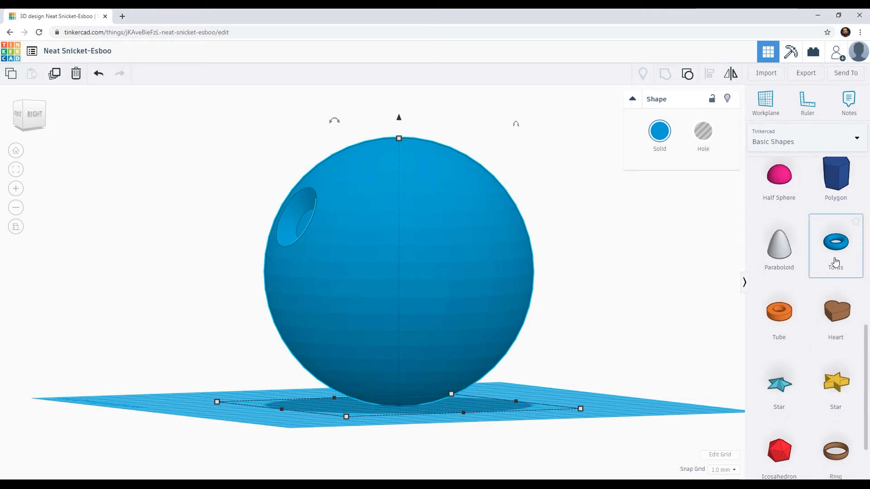
pyautogui.scroll(-2, 856, 330)
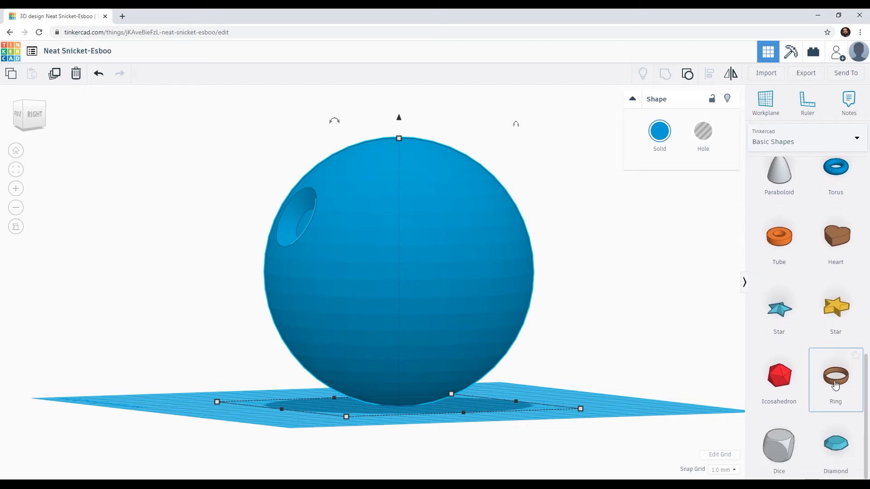
pyautogui.moveTo(840, 383); pyautogui.dragTo(205, 318)
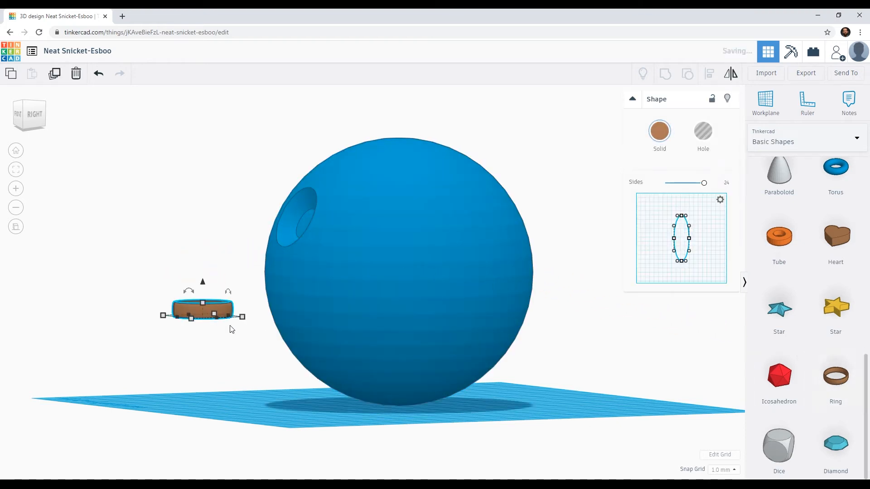
pyautogui.moveTo(213, 317); pyautogui.dragTo(242, 345, button='right')
pyautogui.scroll(-8, 243, 346)
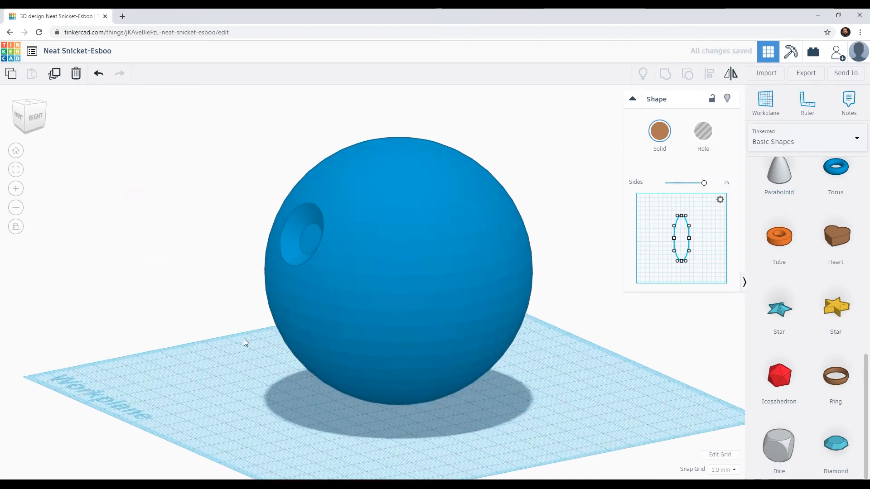
pyautogui.moveTo(216, 271); pyautogui.dragTo(252, 265, button='right')
pyautogui.moveTo(255, 210); pyautogui.dragTo(260, 216, button='right')
pyautogui.press('Delete')
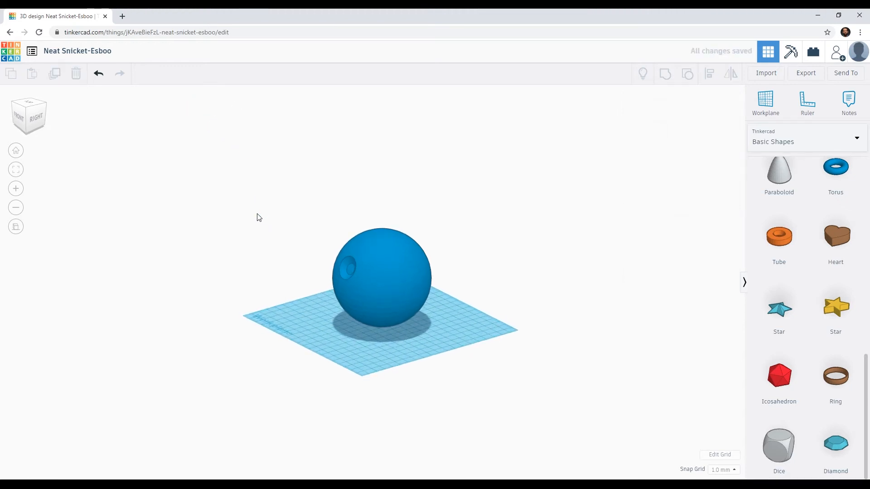
# Compare the sphere from directly above in orthographic and perspective view.
pyautogui.click(29, 105)
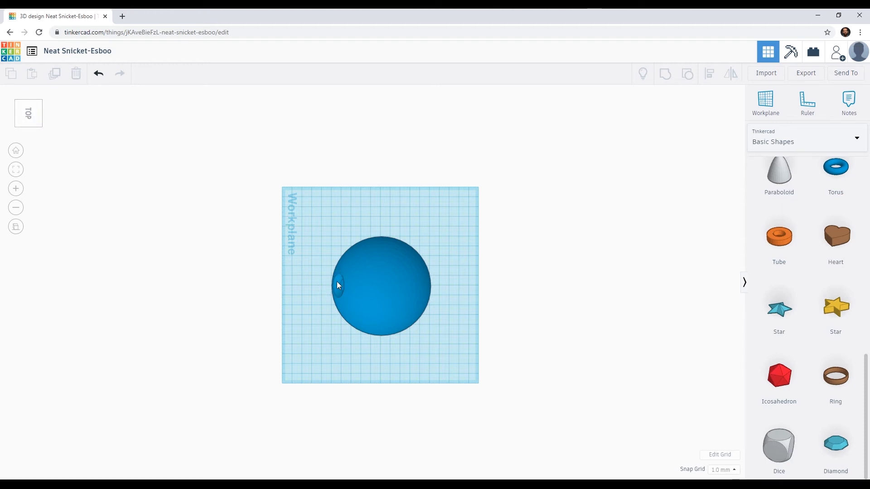
pyautogui.click(16, 156)
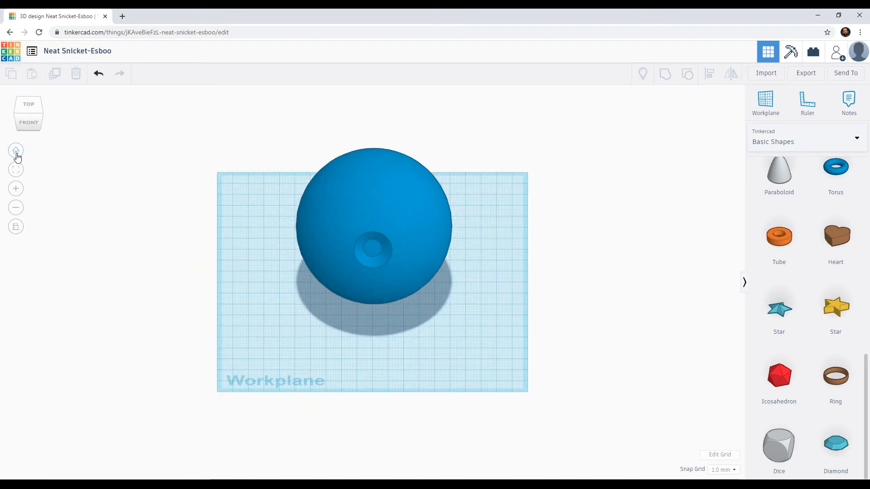
pyautogui.click(28, 105)
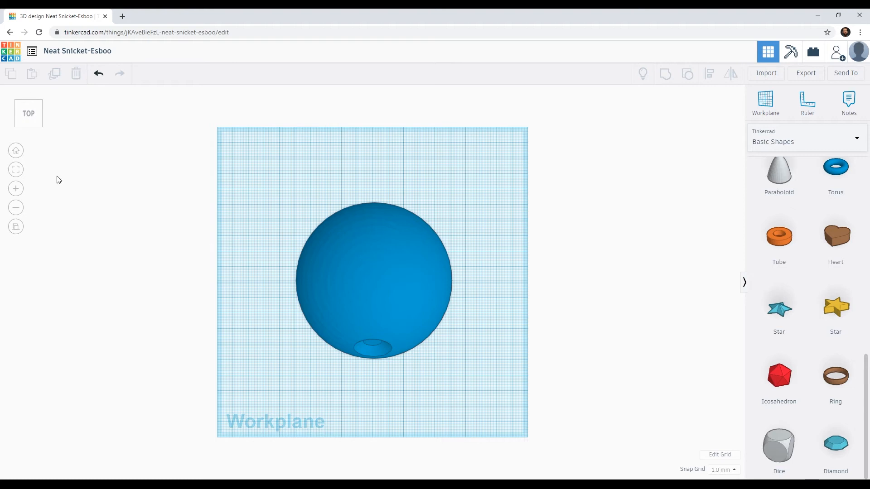
pyautogui.click(17, 227)
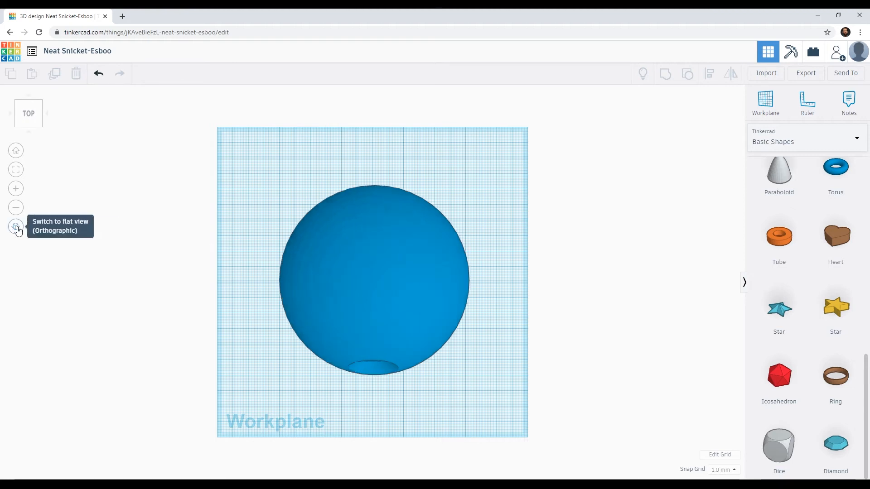
pyautogui.click(17, 227)
pyautogui.click(16, 227)
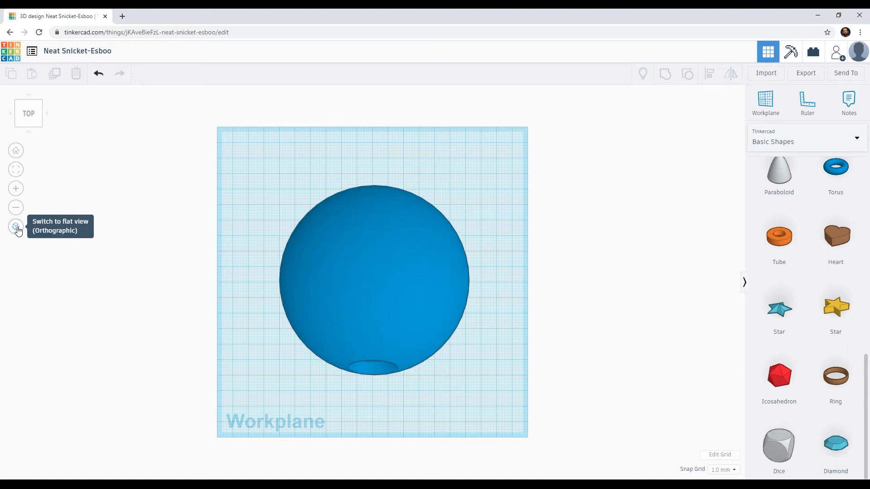
pyautogui.click(17, 228)
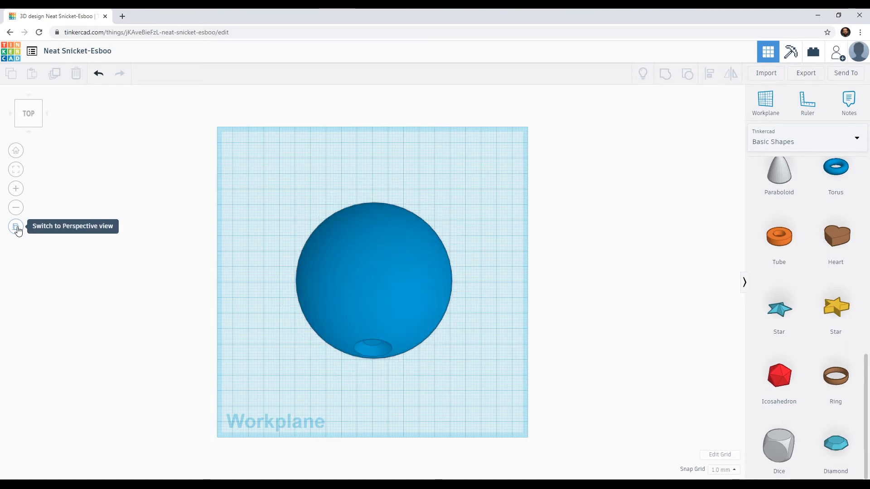
pyautogui.click(16, 228)
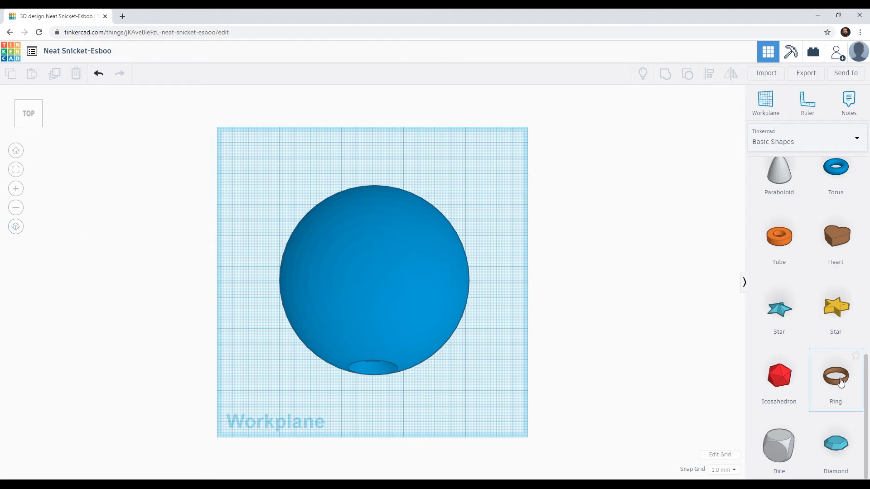
# Add a ring on the workplane beside the sphere and enlarge it uniformly to about 136.9 mm so it surrounds the sphere.
pyautogui.moveTo(841, 381); pyautogui.dragTo(282, 380)
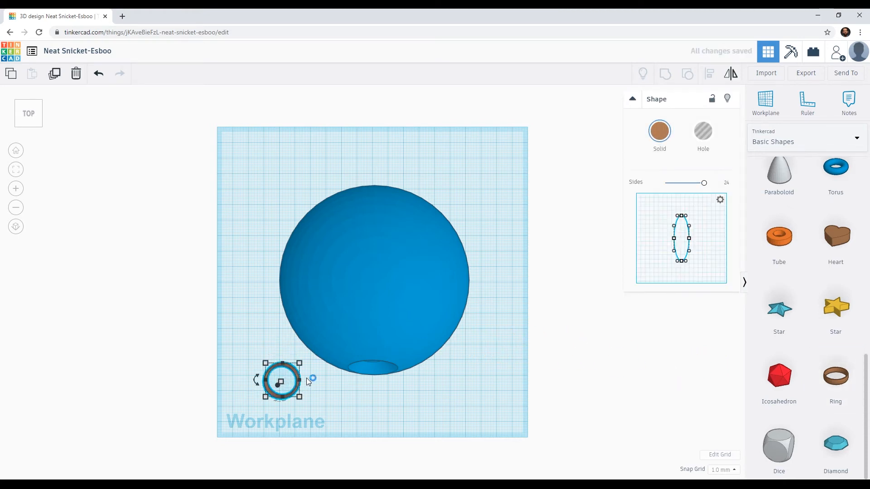
pyautogui.moveTo(312, 382); pyautogui.dragTo(295, 319, button='right')
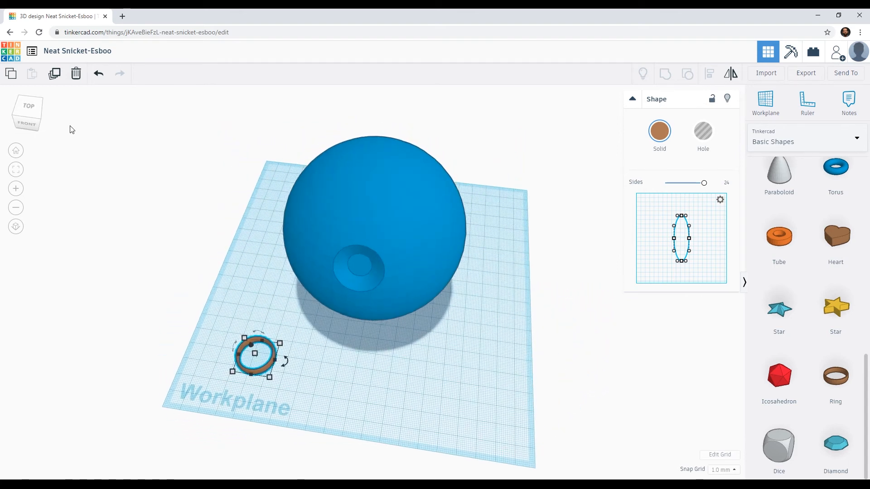
pyautogui.click(17, 105)
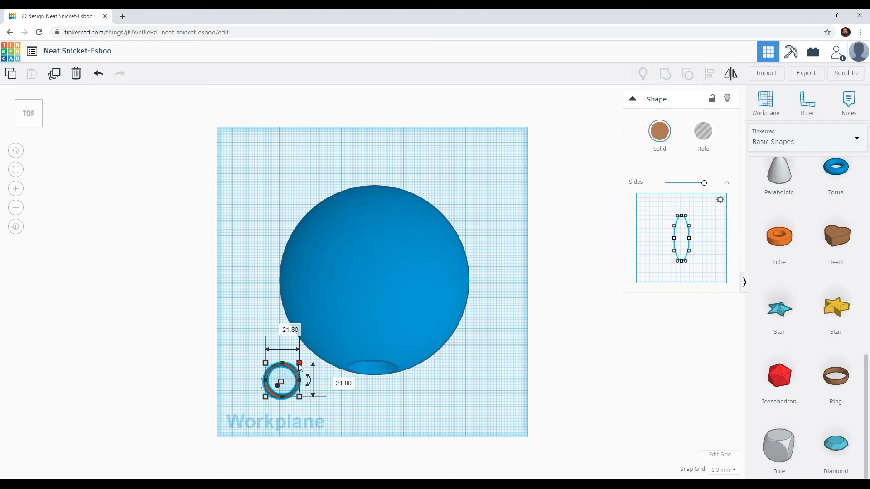
pyautogui.moveTo(300, 365); pyautogui.dragTo(362, 186)
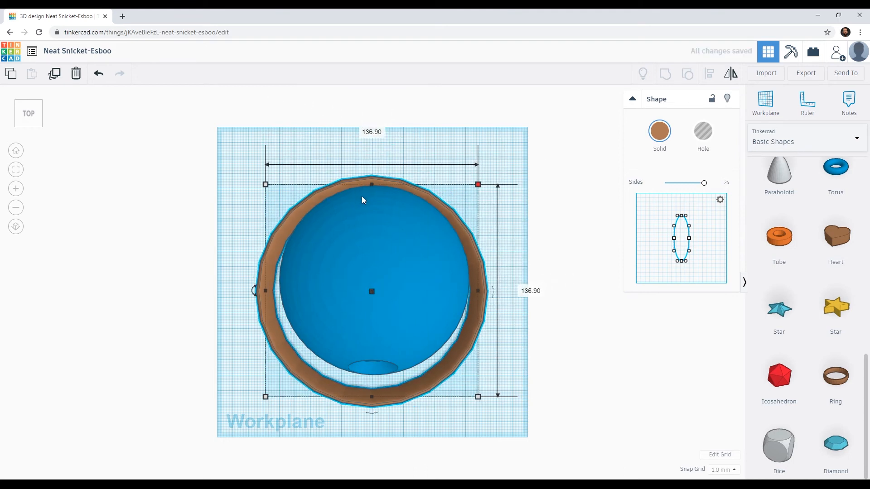
# Nudge the enlarged ring back and sideways until it is centred around the sphere as seen from above.
pyautogui.press('Up')
pyautogui.press('Up')
pyautogui.press('Up')
pyautogui.press('Up')
pyautogui.press('Up')
pyautogui.press('Up')
pyautogui.press('Up')
pyautogui.press('Up')
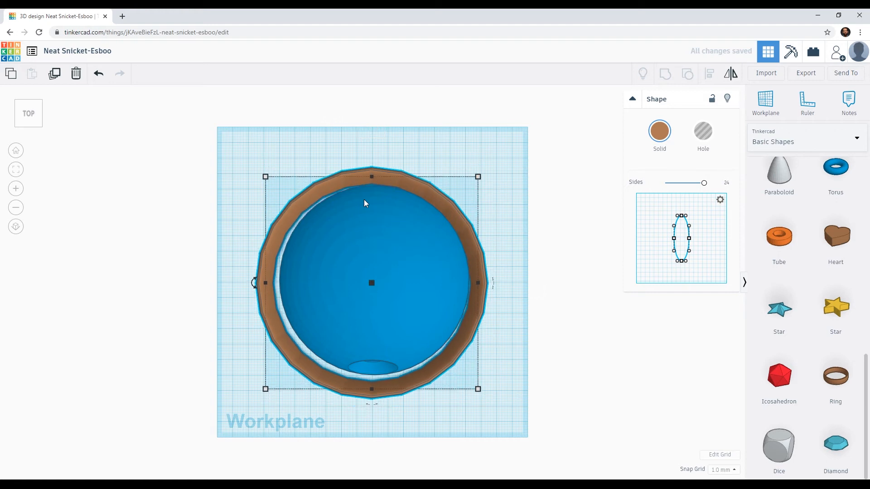
pyautogui.press('Right')
pyautogui.press('Down')
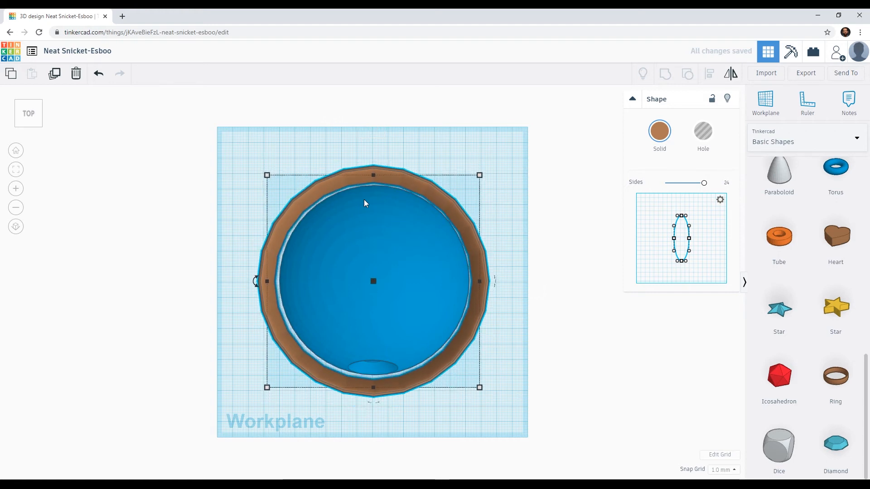
pyautogui.press('Right')
pyautogui.press('Down')
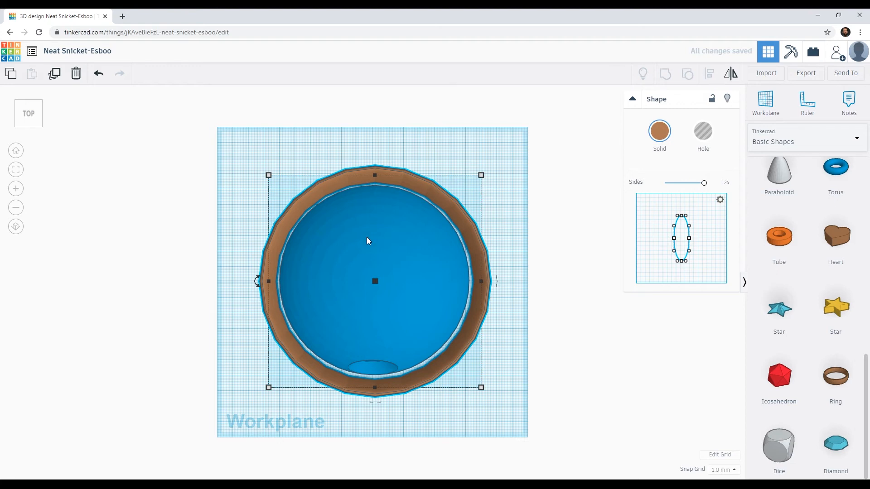
pyautogui.scroll(3, 368, 240)
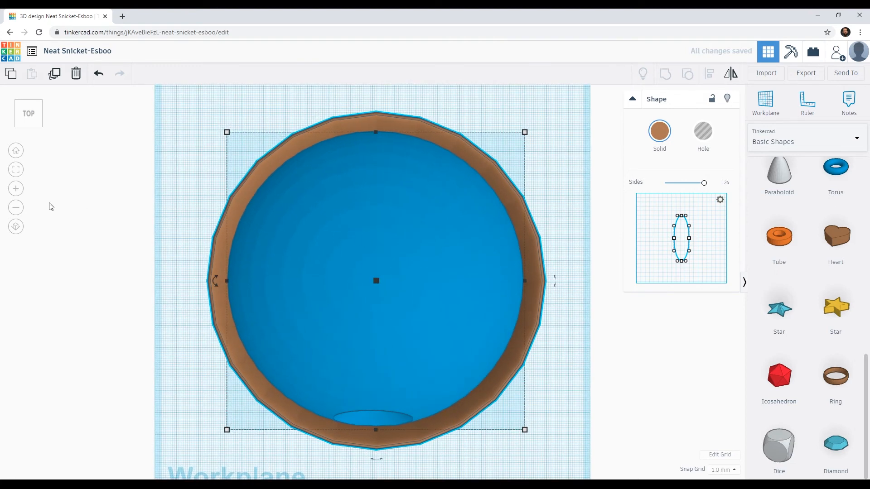
# Shrink the ring from opposite corners to about 129 mm around the sphere, and enter 130 mm for its length.
pyautogui.scroll(-3, 185, 235)
pyautogui.moveTo(492, 172)
pyautogui.moveTo(489, 170); pyautogui.dragTo(482, 177)
pyautogui.moveTo(260, 399); pyautogui.dragTo(269, 396)
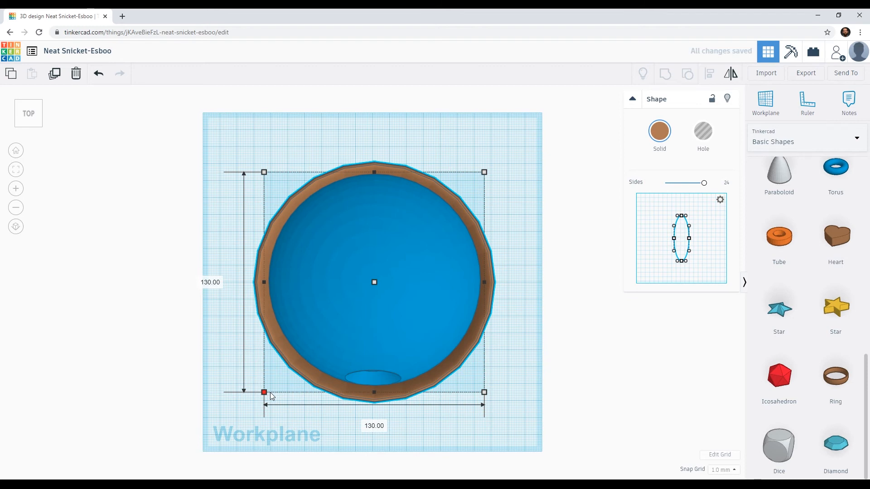
pyautogui.moveTo(271, 393); pyautogui.dragTo(276, 391)
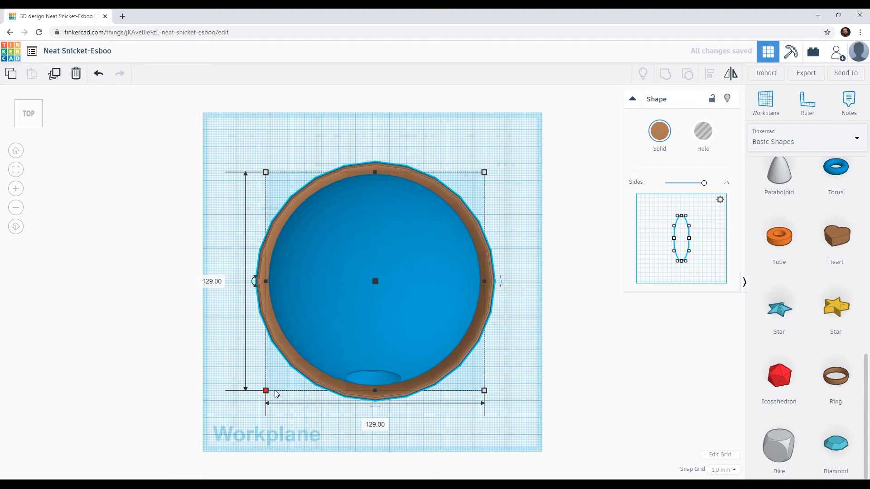
pyautogui.click(211, 282)
pyautogui.write('130')
pyautogui.press('Return')
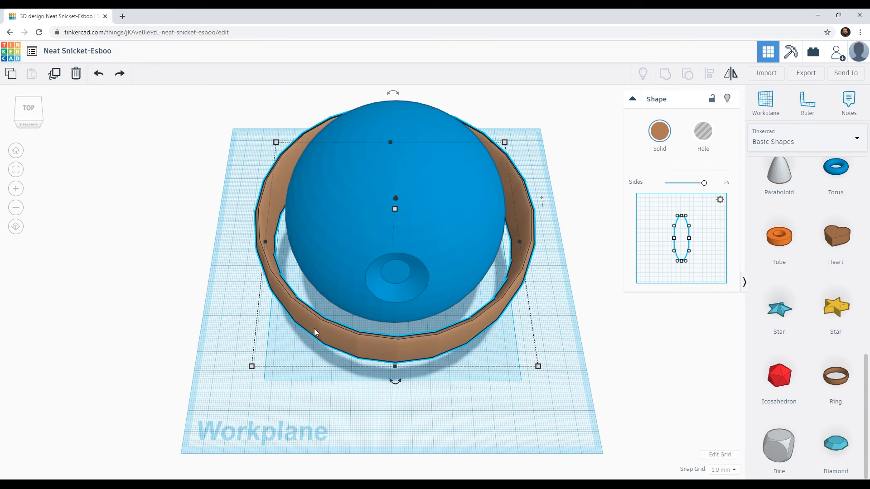
# Shrink the ring uniformly from its corners to 108 mm around the sphere, working in the orthographic top view.
pyautogui.click(15, 227)
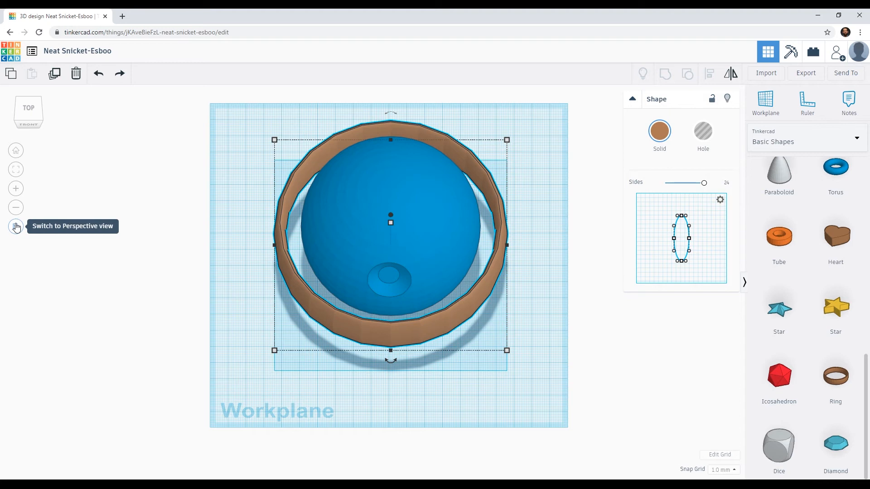
pyautogui.click(32, 114)
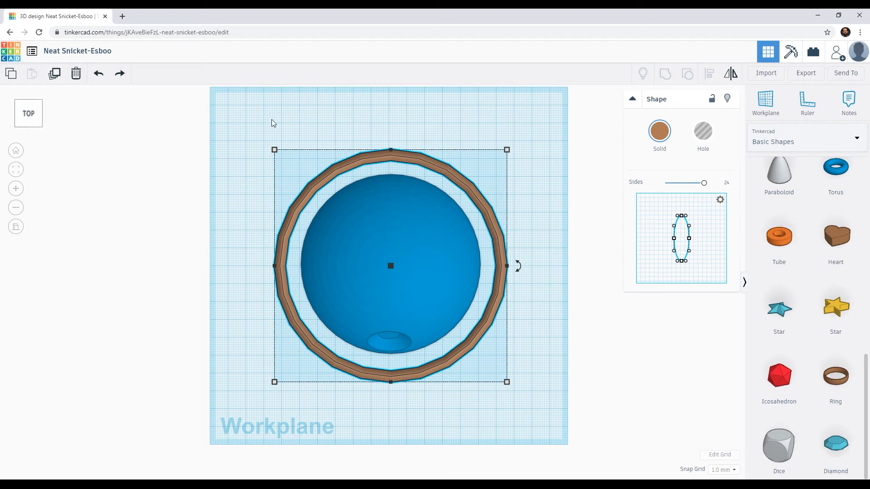
pyautogui.moveTo(508, 151)
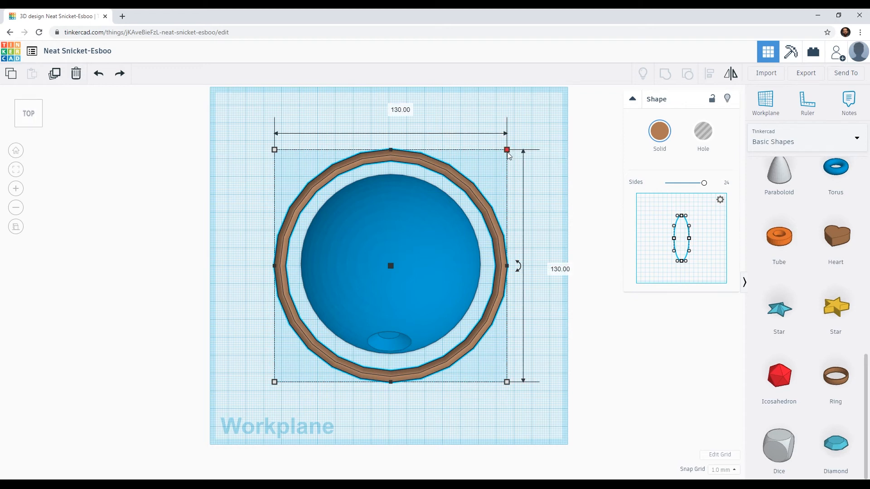
pyautogui.moveTo(507, 151); pyautogui.dragTo(493, 166)
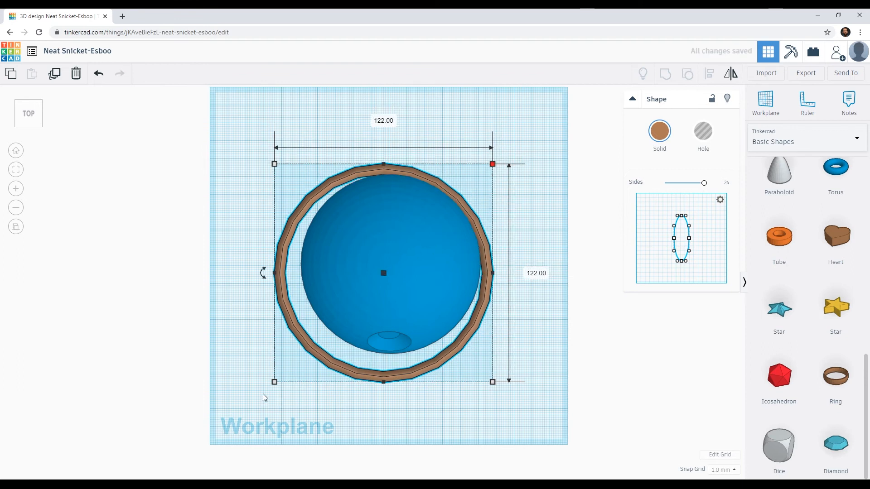
pyautogui.moveTo(273, 383); pyautogui.dragTo(296, 364)
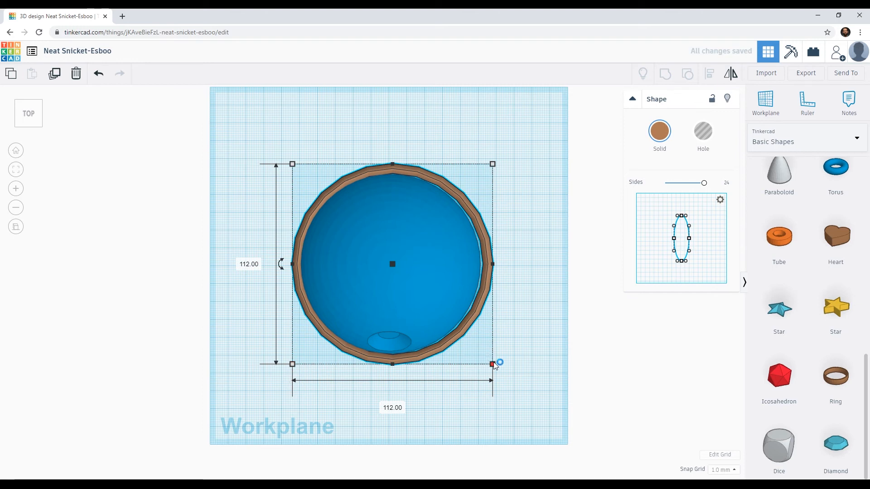
pyautogui.moveTo(493, 364); pyautogui.dragTo(489, 361)
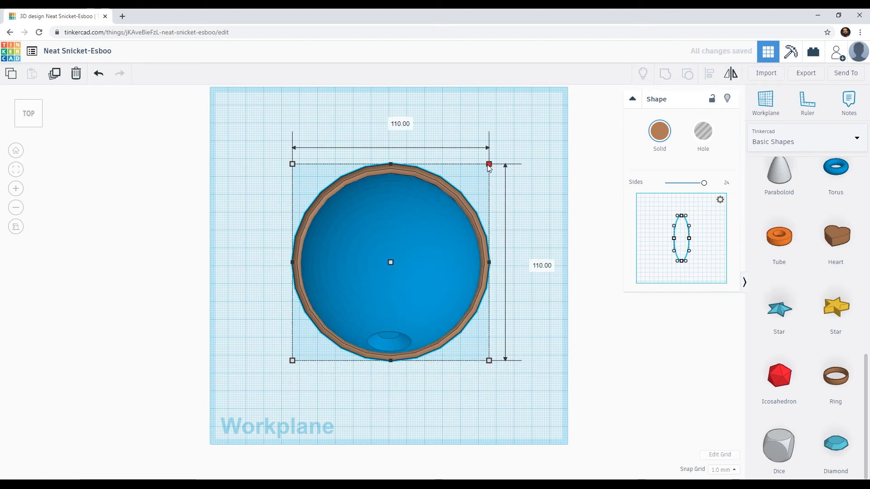
pyautogui.moveTo(490, 168); pyautogui.dragTo(486, 171)
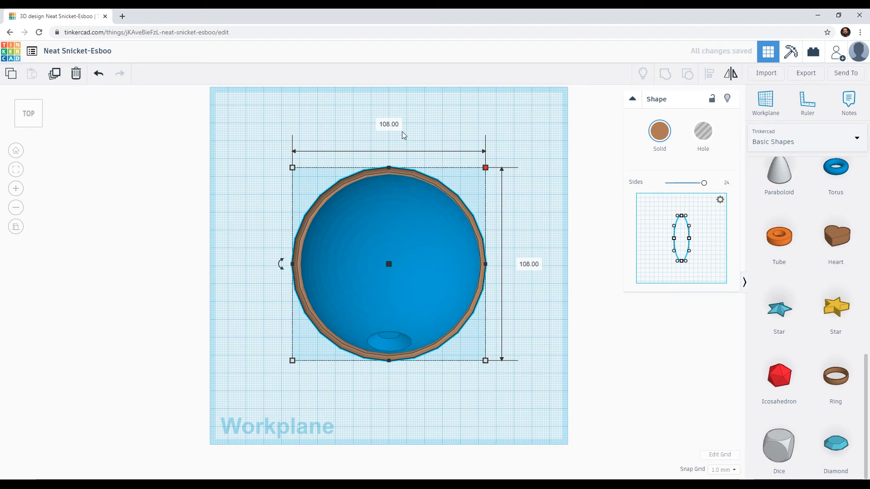
# Flatten the ring around the sphere and set its height to 1 mm.
pyautogui.click(433, 379)
pyautogui.moveTo(433, 379); pyautogui.dragTo(278, 278, button='right')
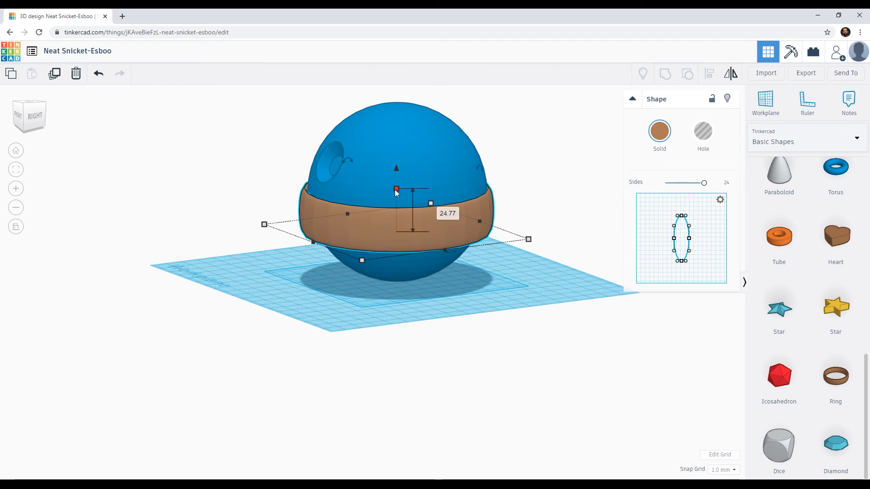
pyautogui.moveTo(397, 189); pyautogui.dragTo(395, 225)
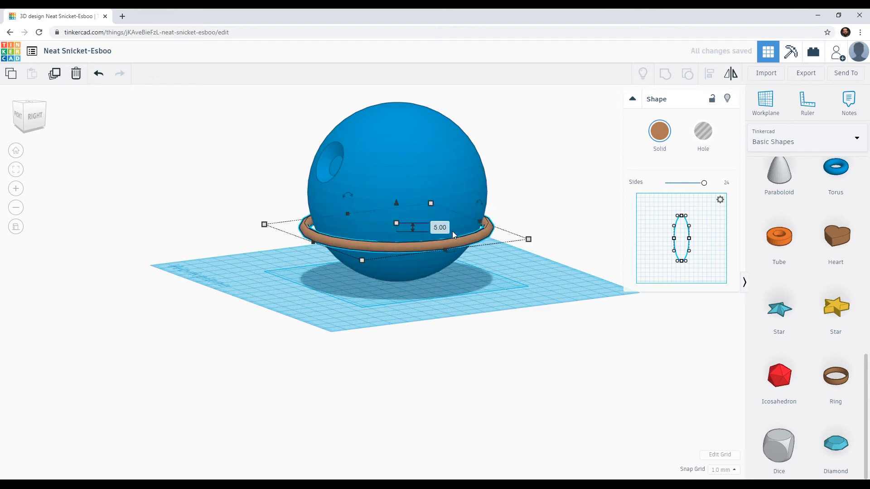
pyautogui.click(439, 228)
pyautogui.write('1.5')
pyautogui.press('Return')
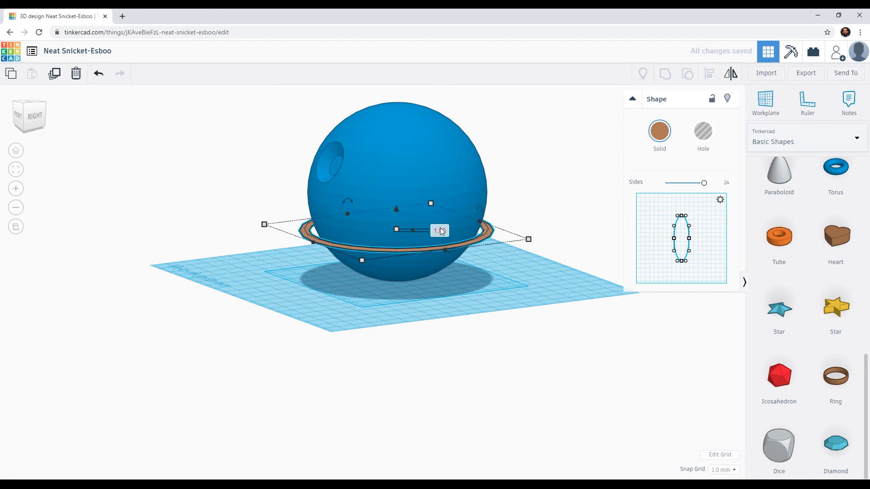
# Raise the flattened ring to 47 mm above the workplane, around the sphere's equator.
pyautogui.moveTo(395, 210); pyautogui.dragTo(406, 181)
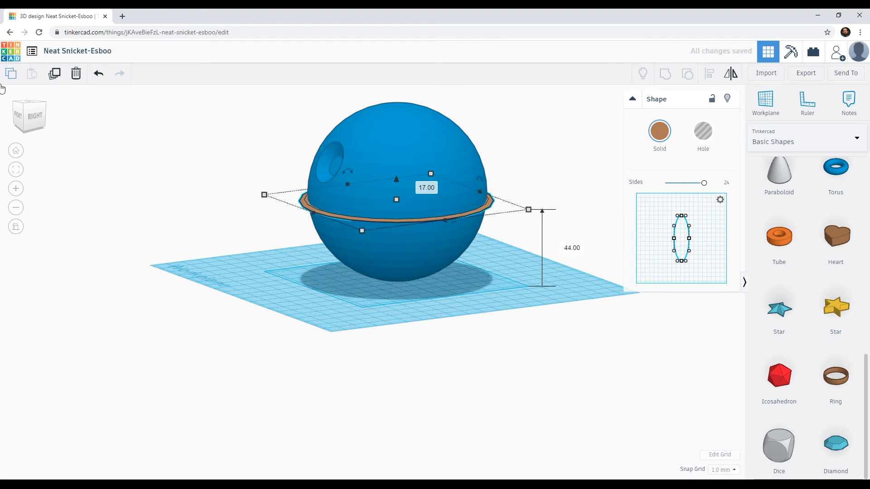
pyautogui.click(36, 120)
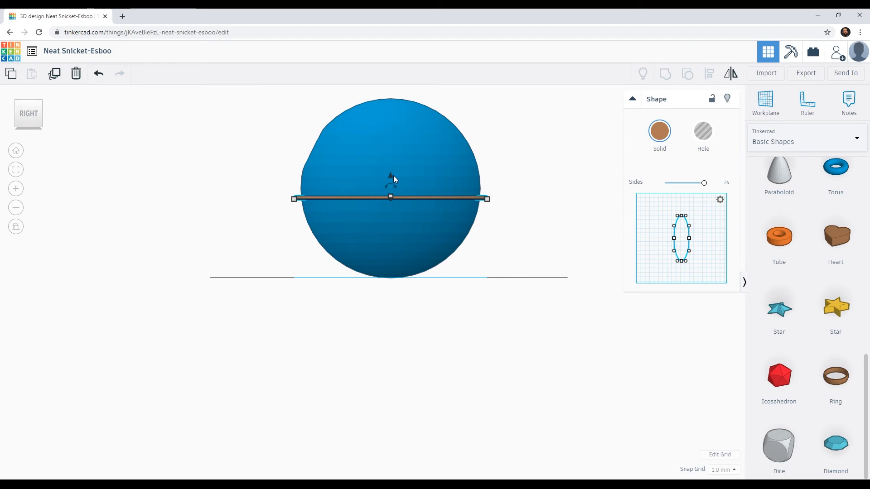
pyautogui.moveTo(390, 176); pyautogui.dragTo(393, 171)
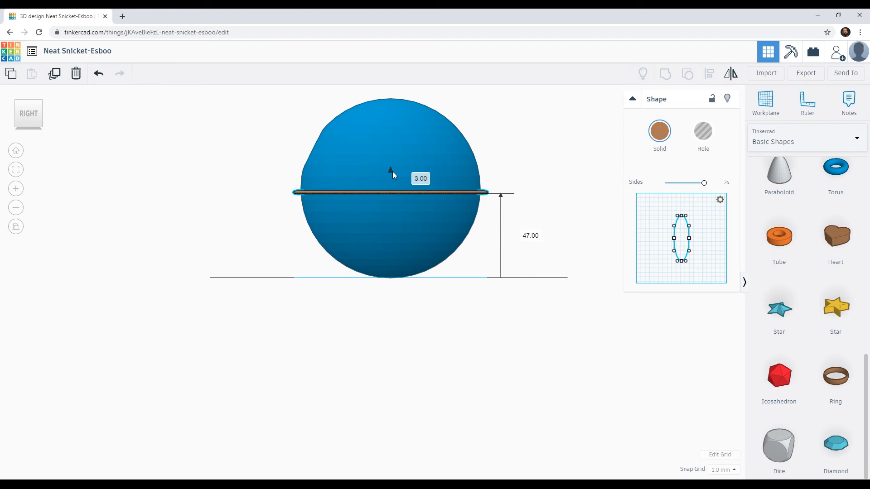
# Turn the equatorial ring into a hole and group it with the sphere to cut a trench.
pyautogui.click(430, 143)
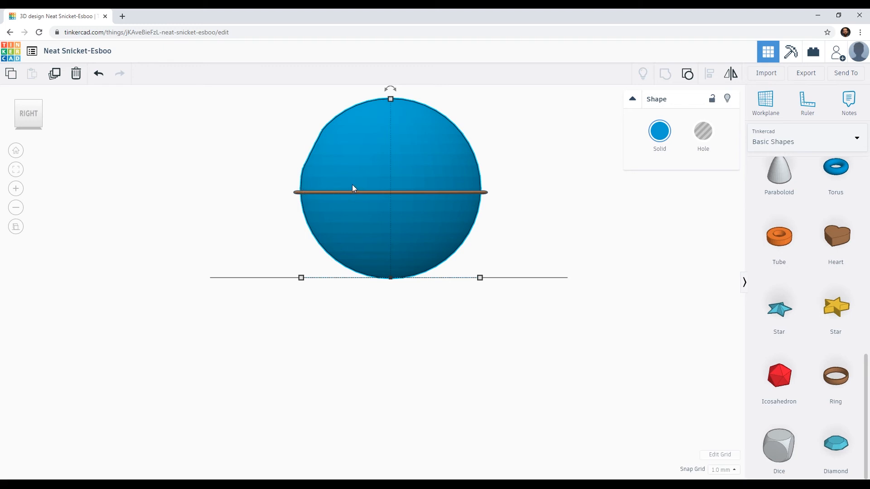
pyautogui.moveTo(328, 199); pyautogui.dragTo(409, 236, button='right')
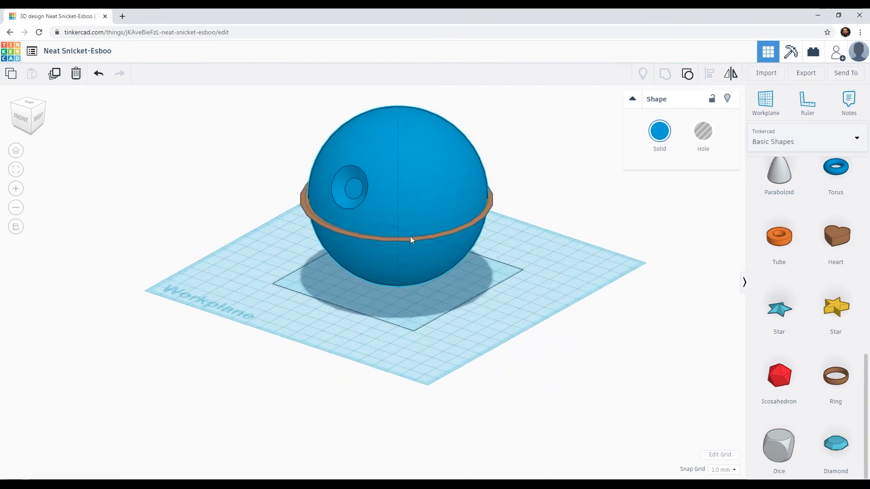
pyautogui.click(322, 223)
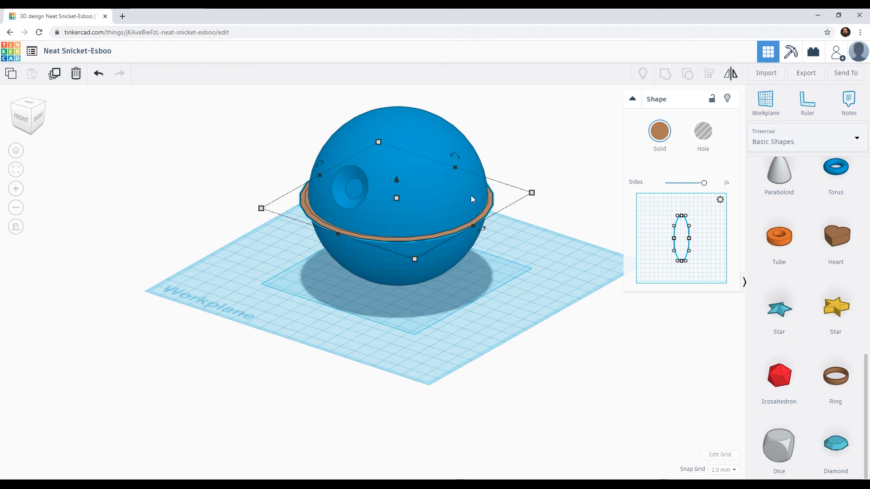
pyautogui.click(702, 131)
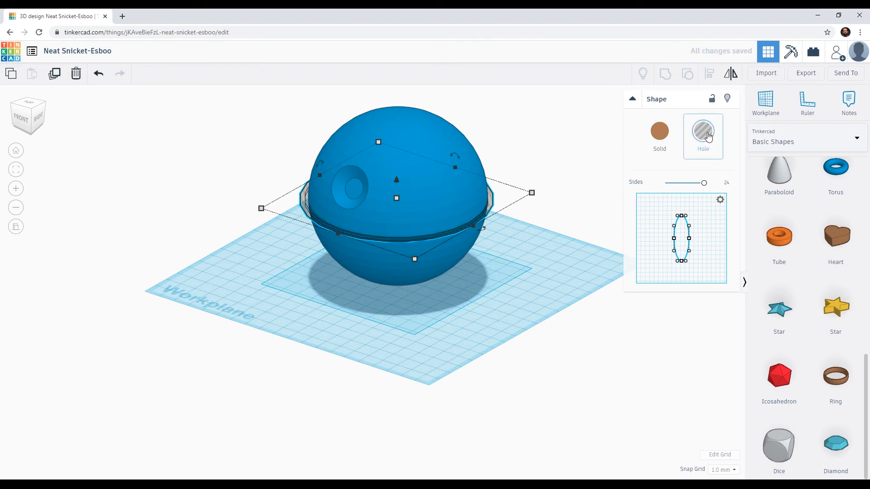
pyautogui.keyDown('shift'); pyautogui.click(426, 142); pyautogui.keyUp('shift')
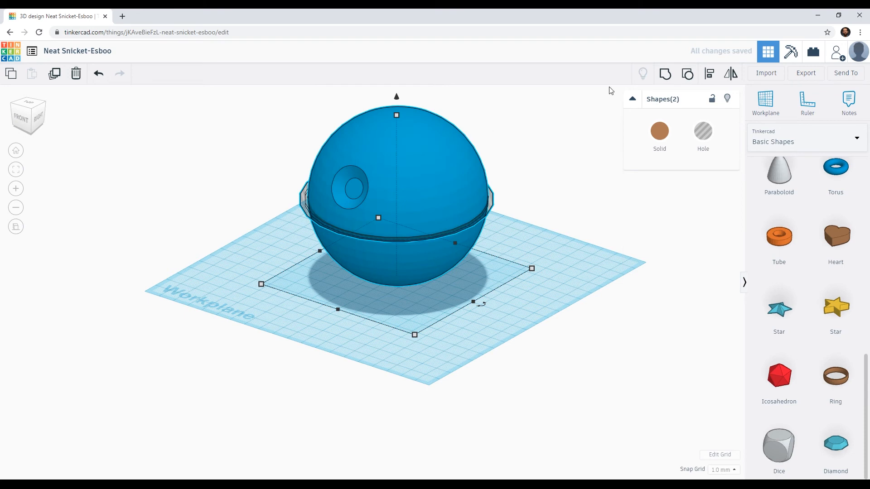
pyautogui.click(665, 75)
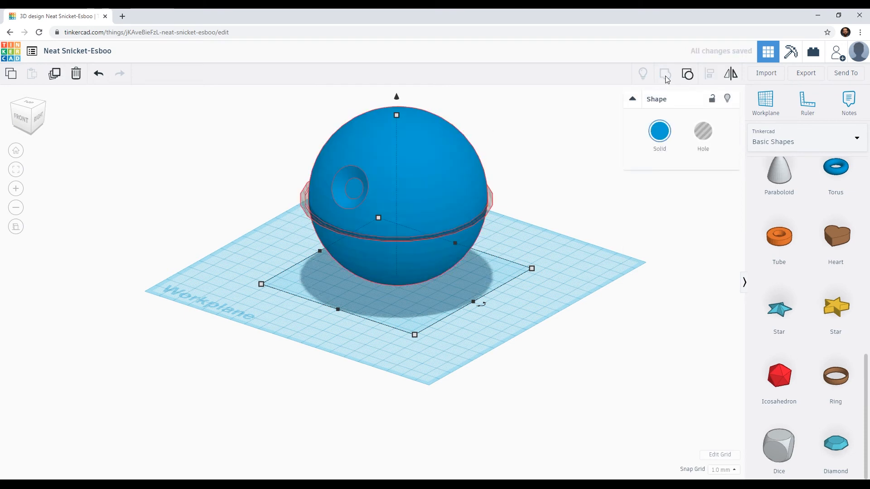
# Examine the depth and evenness of the cut trench around the sphere's equator up close and from several angles.
pyautogui.scroll(5, 331, 244)
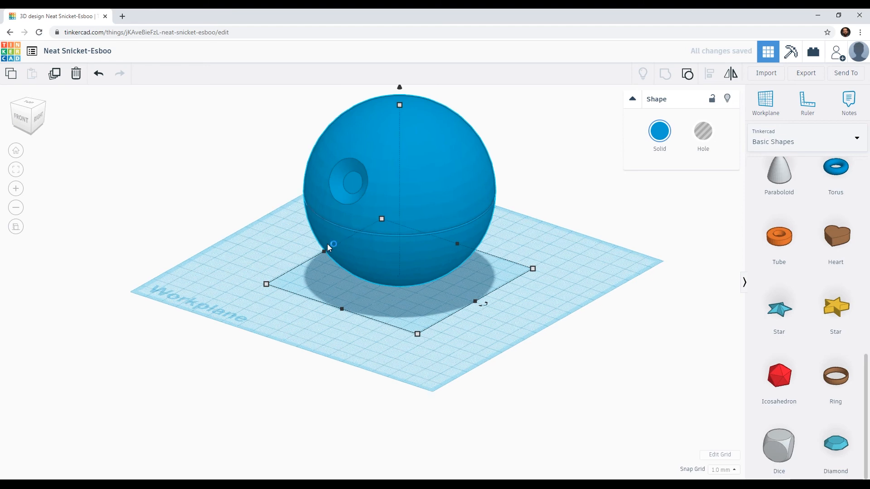
pyautogui.moveTo(398, 230); pyautogui.dragTo(441, 316, button='middle')
pyautogui.moveTo(441, 316); pyautogui.dragTo(371, 264, button='right')
pyautogui.scroll(2, 319, 226)
pyautogui.moveTo(325, 192); pyautogui.dragTo(368, 262, button='middle')
pyautogui.moveTo(369, 263); pyautogui.dragTo(321, 267, button='right')
pyautogui.scroll(3, 241, 223)
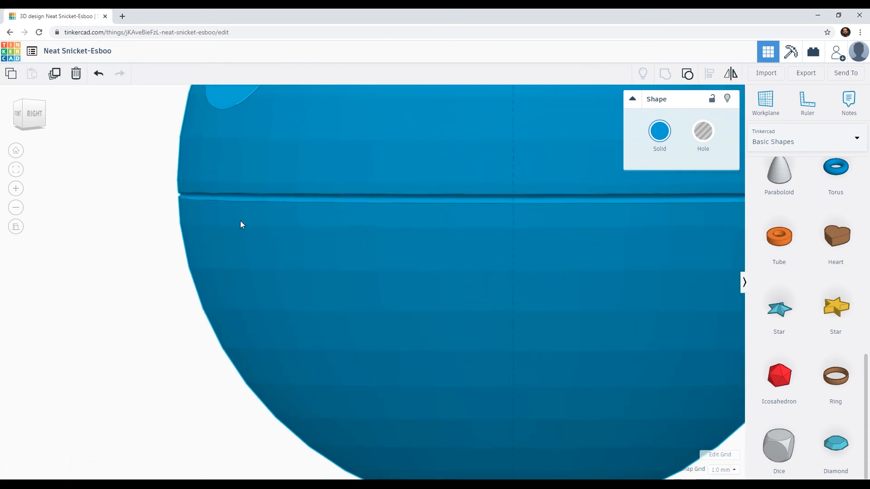
pyautogui.moveTo(293, 213); pyautogui.dragTo(357, 257, button='middle')
pyautogui.scroll(5, 230, 250)
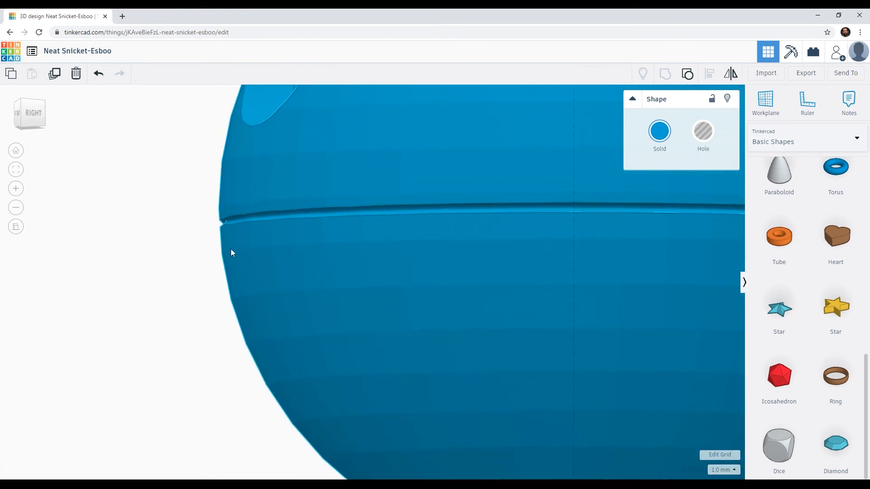
pyautogui.moveTo(281, 245); pyautogui.dragTo(296, 281, button='middle')
pyautogui.moveTo(296, 281); pyautogui.dragTo(352, 316, button='right')
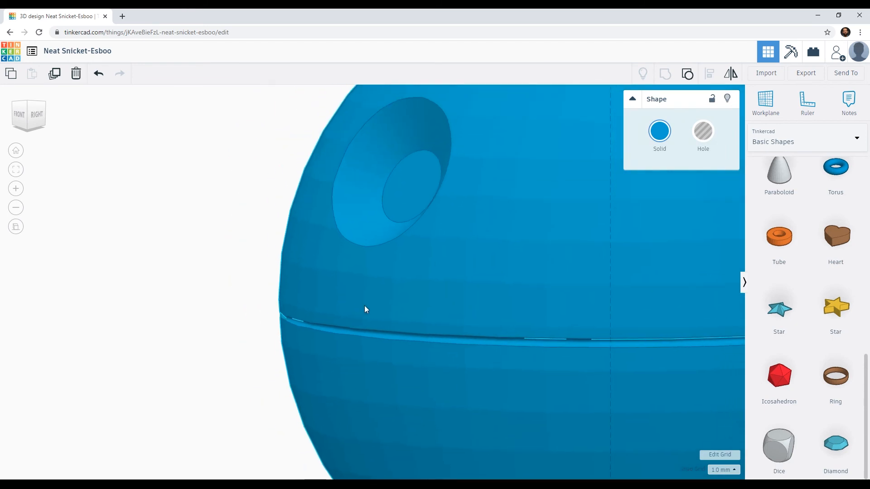
pyautogui.scroll(-3, 365, 306)
pyautogui.scroll(-2, 365, 305)
pyautogui.moveTo(365, 305); pyautogui.dragTo(344, 289, button='right')
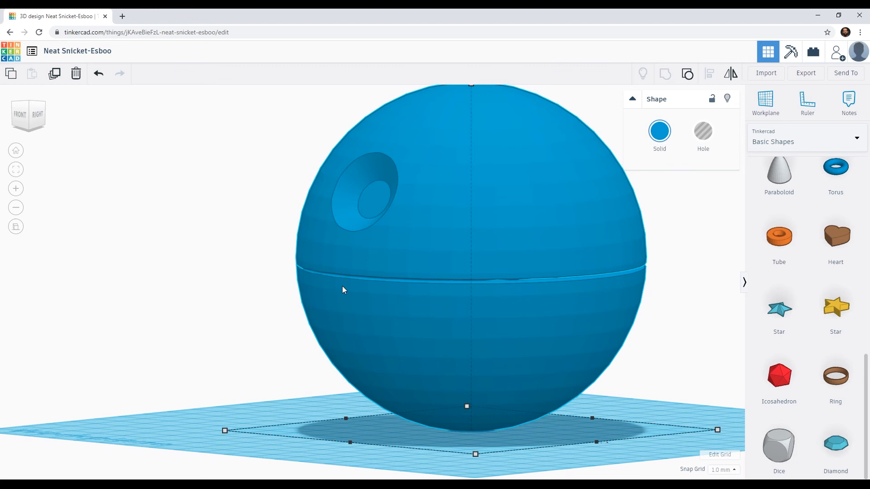
pyautogui.moveTo(352, 282)
pyautogui.mouseDown(button='right')
pyautogui.moveTo(320, 272)
pyautogui.moveTo(339, 282)
pyautogui.mouseUp(button='right')
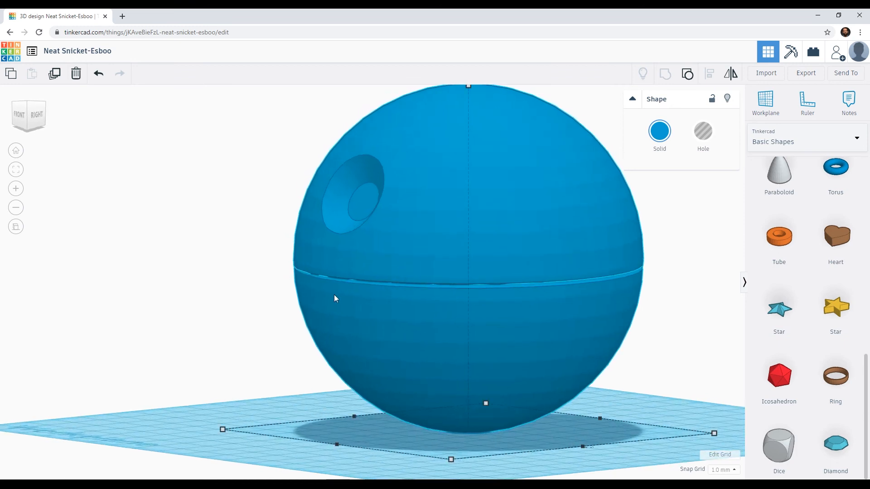
# Undo the grouping with the sphere and the ring's change to a hole.
pyautogui.hotkey('ctrl', 'z')
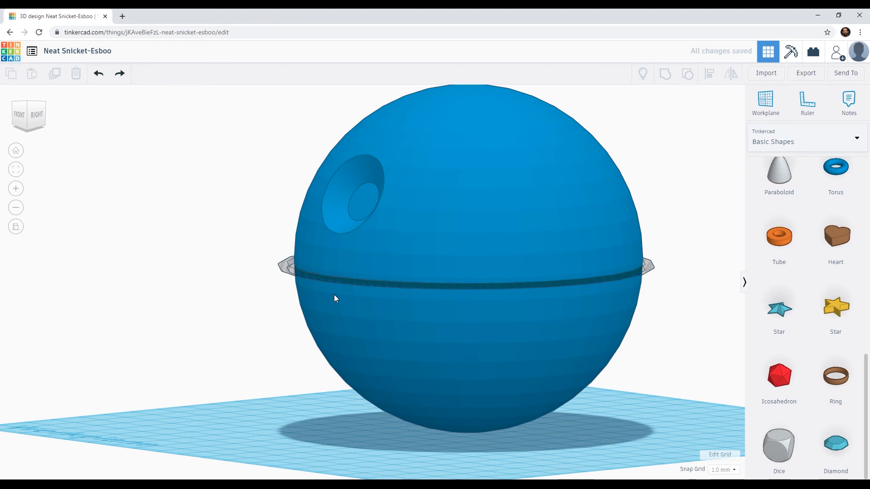
pyautogui.hotkey('ctrl', 'z')
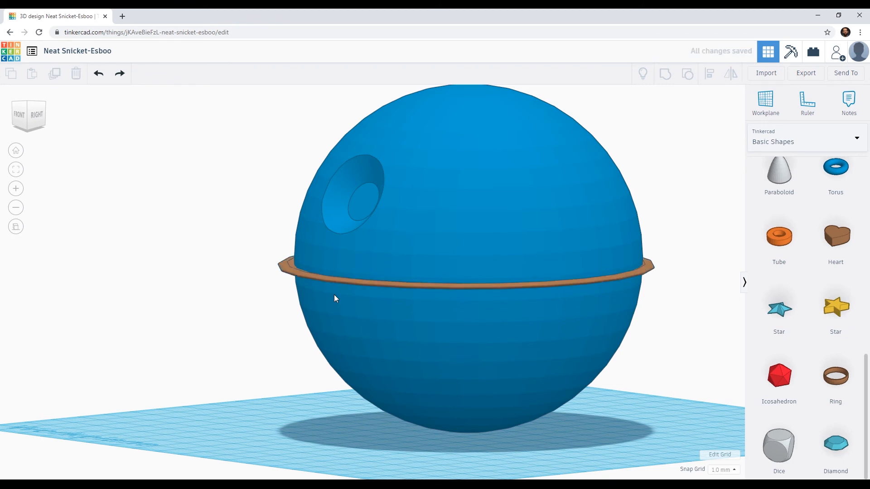
# Reshape the ring's cross-section from a narrow oval into a wider rectangle with slightly rounded corners.
pyautogui.click(342, 281)
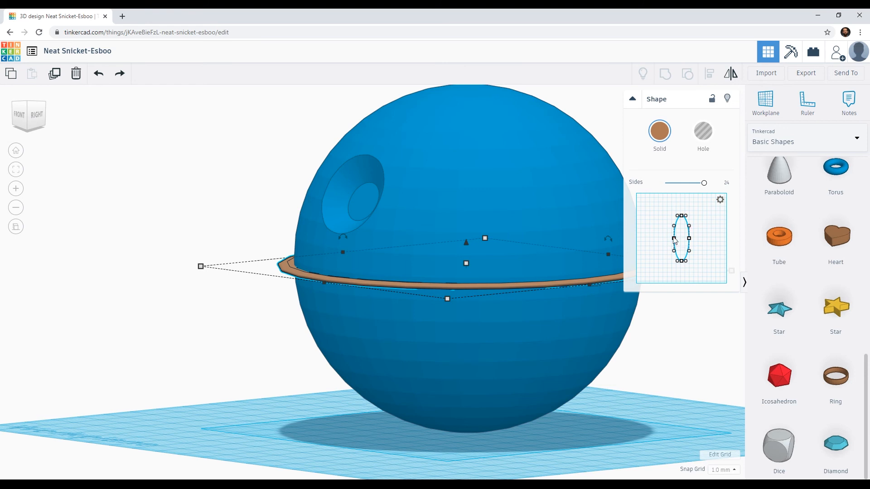
pyautogui.moveTo(675, 242); pyautogui.dragTo(662, 216)
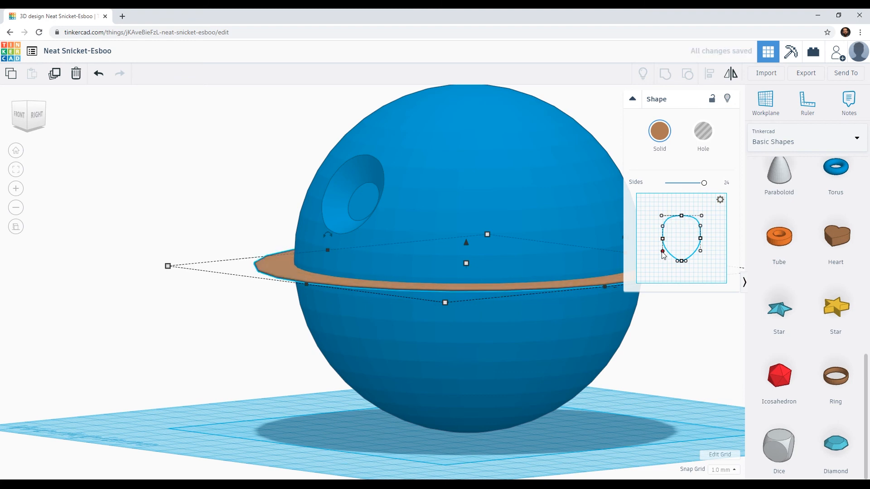
pyautogui.moveTo(663, 253)
pyautogui.mouseDown()
pyautogui.moveTo(665, 263)
pyautogui.moveTo(700, 253)
pyautogui.moveTo(701, 262)
pyautogui.moveTo(664, 260)
pyautogui.mouseUp()
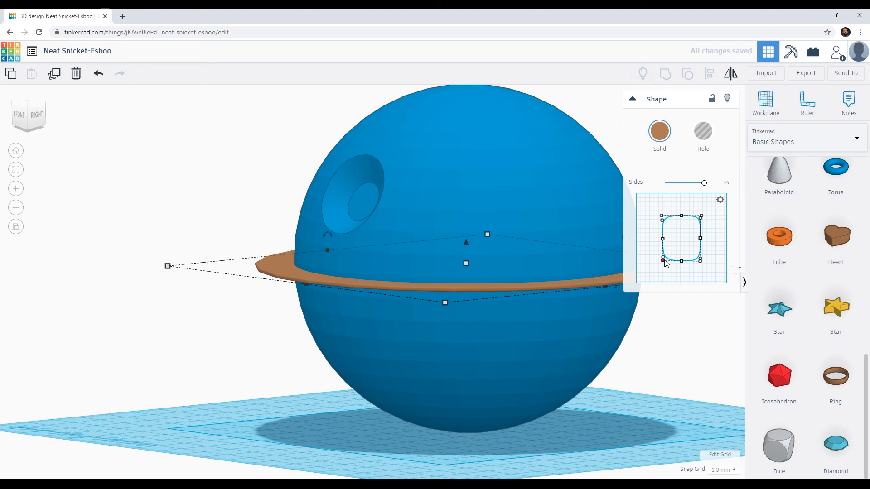
pyautogui.moveTo(662, 220); pyautogui.dragTo(663, 218)
pyautogui.moveTo(700, 219); pyautogui.dragTo(701, 218)
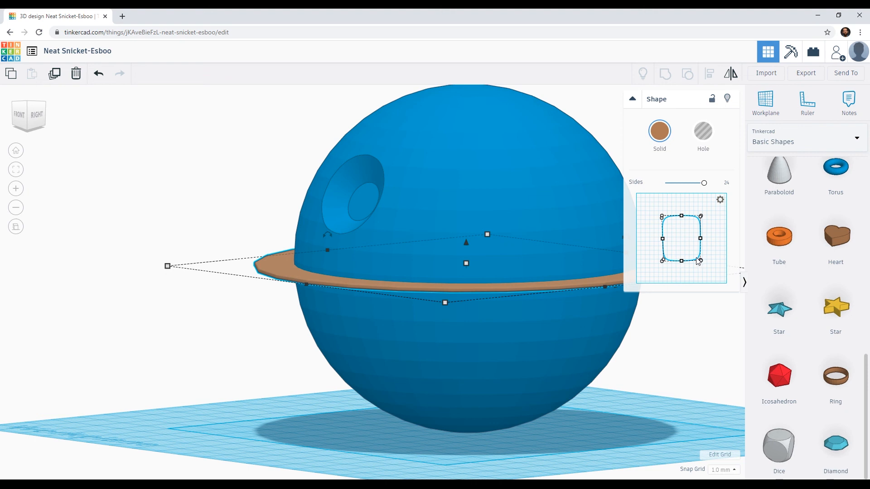
# Examine the widened ring's fit around the sphere from directly above.
pyautogui.moveTo(30, 109); pyautogui.dragTo(28, 122)
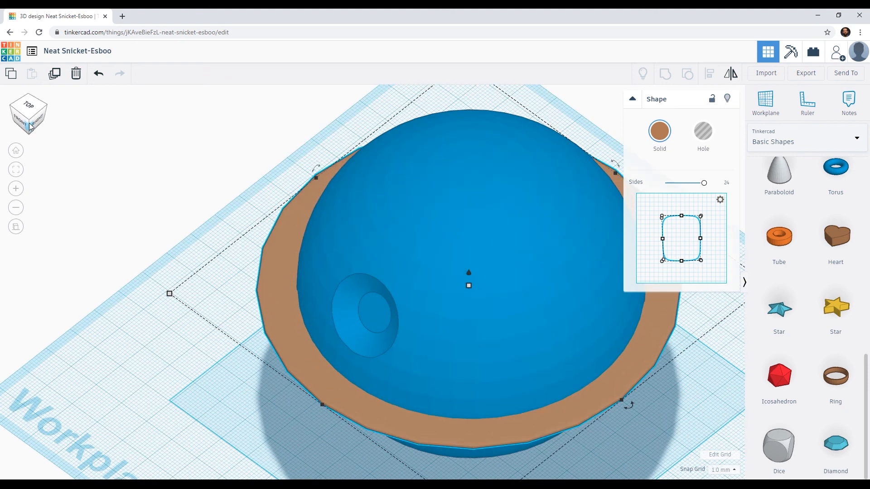
pyautogui.click(30, 108)
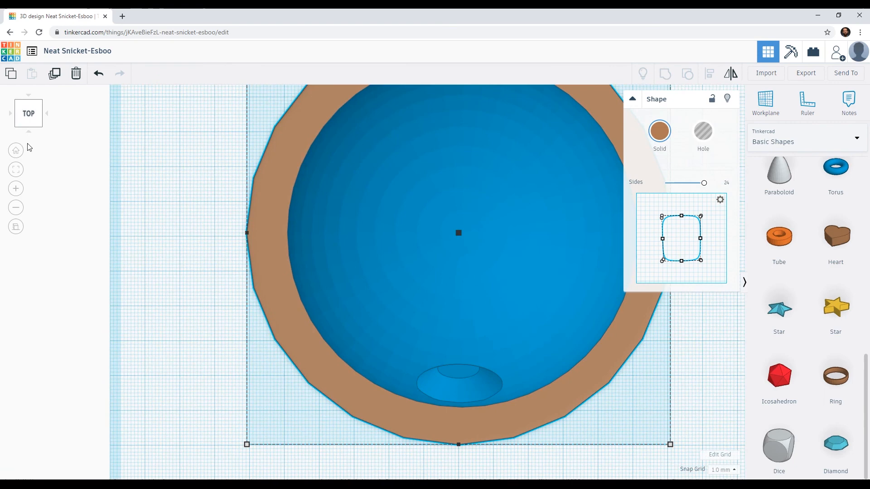
pyautogui.scroll(-7, 340, 227)
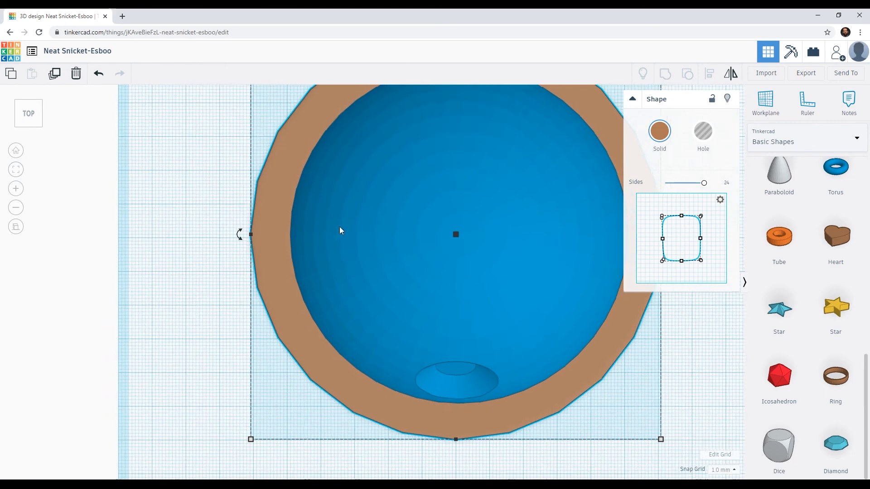
pyautogui.scroll(8, 325, 232)
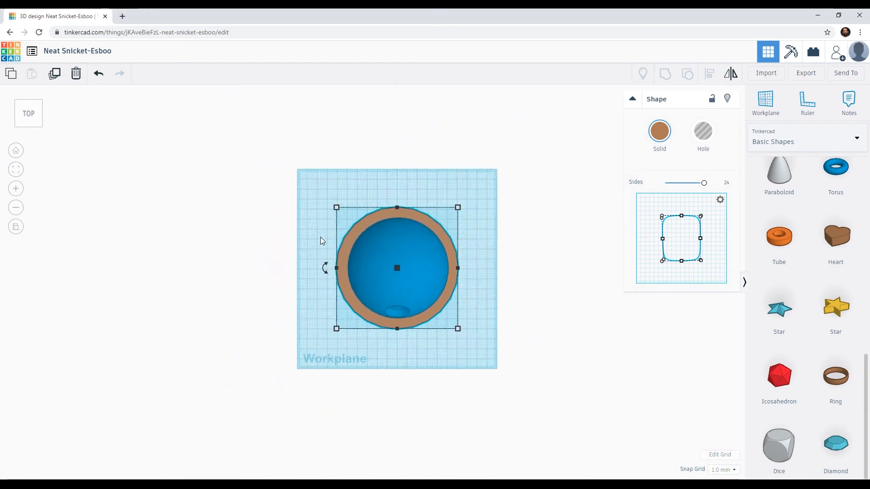
pyautogui.scroll(-5, 309, 236)
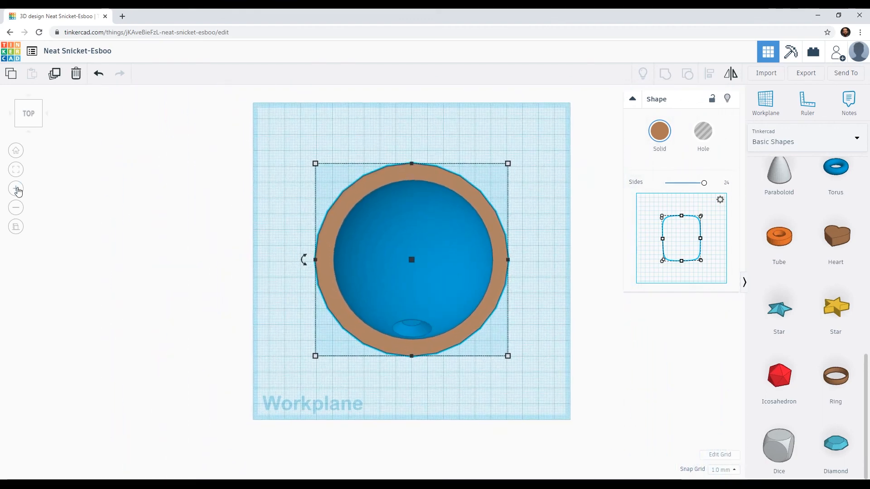
pyautogui.click(16, 188)
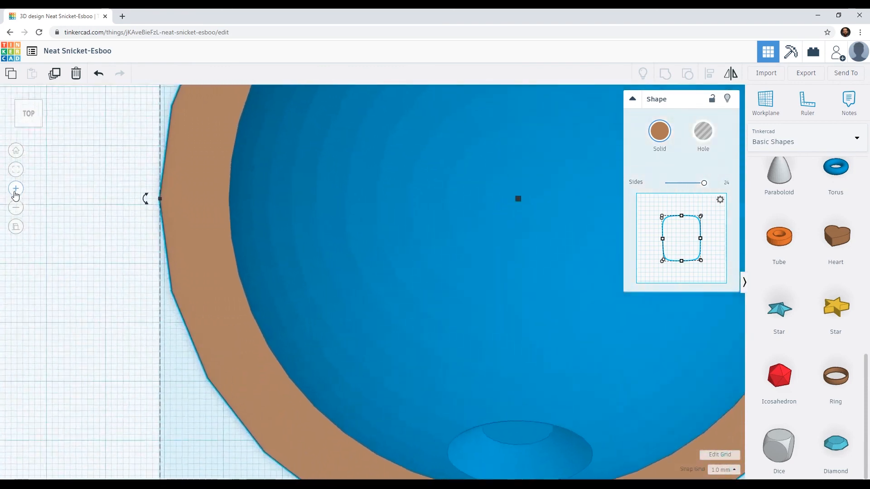
pyautogui.click(16, 207)
pyautogui.scroll(-5, 16, 208)
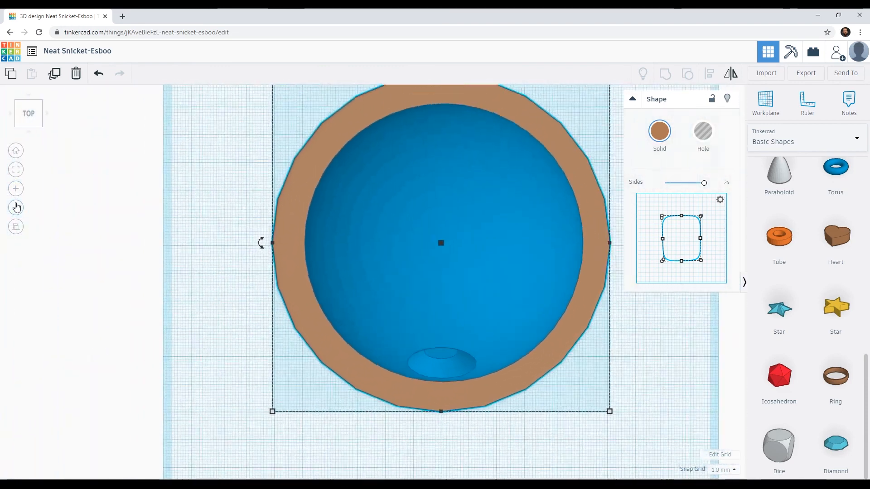
pyautogui.scroll(7, 17, 208)
pyautogui.click(16, 208)
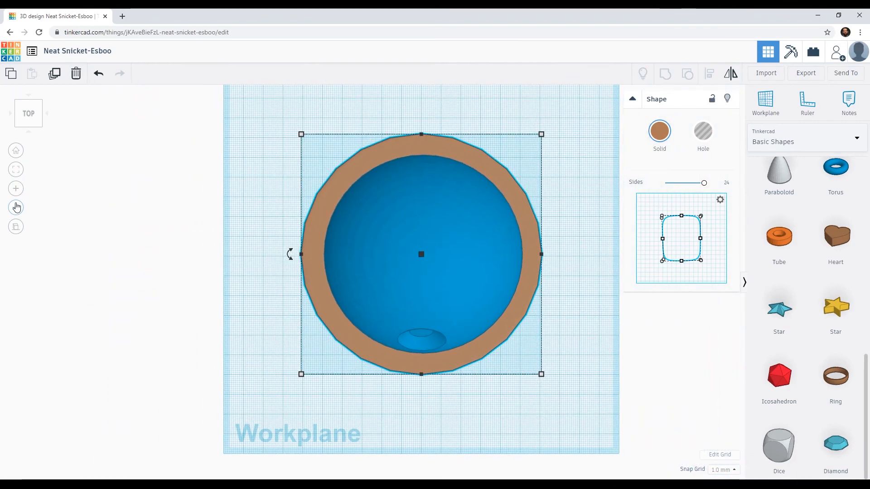
pyautogui.scroll(-4, 17, 207)
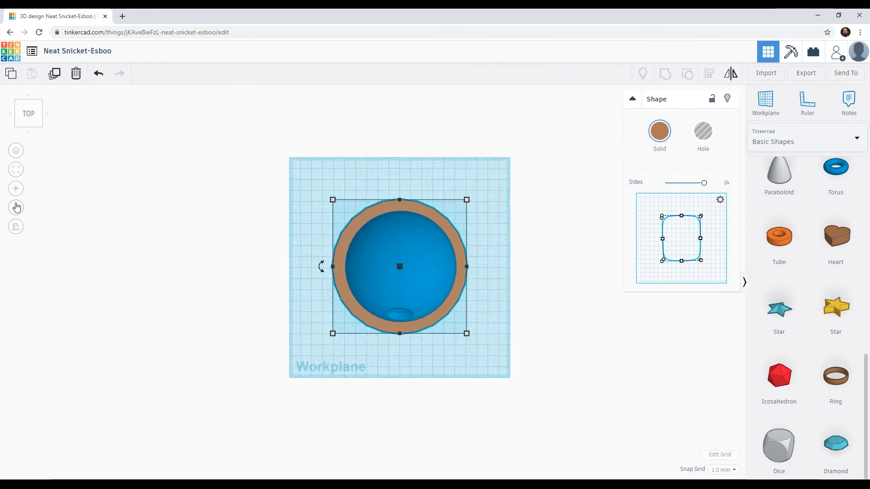
pyautogui.scroll(6, 17, 208)
pyautogui.scroll(3, 17, 207)
pyautogui.scroll(-5, 17, 208)
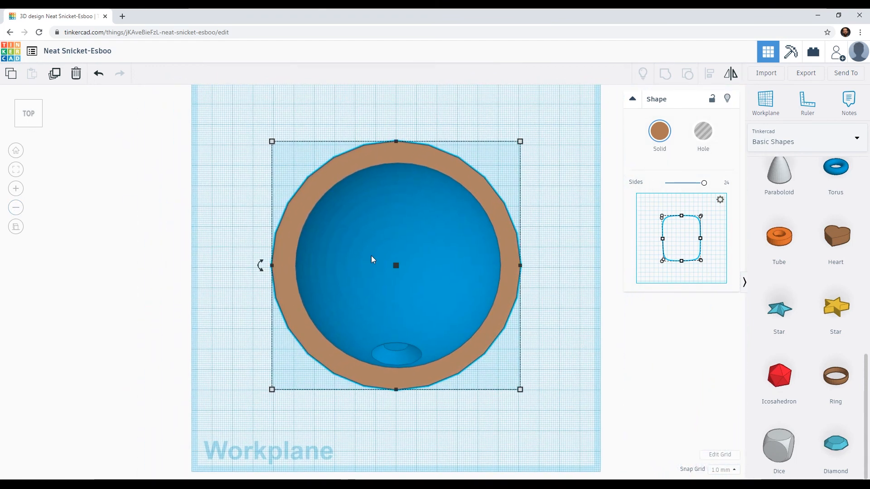
pyautogui.scroll(2, 371, 256)
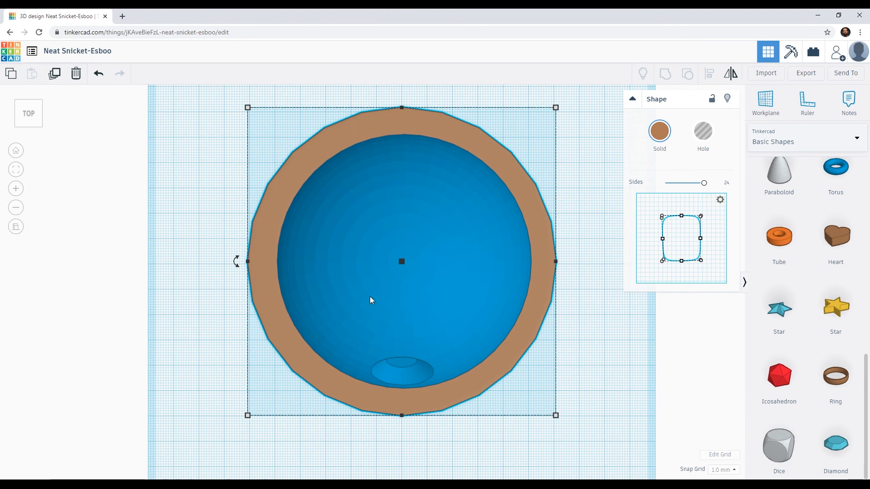
# Turn the widened ring into a hole and group it with the sphere to cut the equatorial trench.
pyautogui.moveTo(388, 272); pyautogui.dragTo(347, 241, button='right')
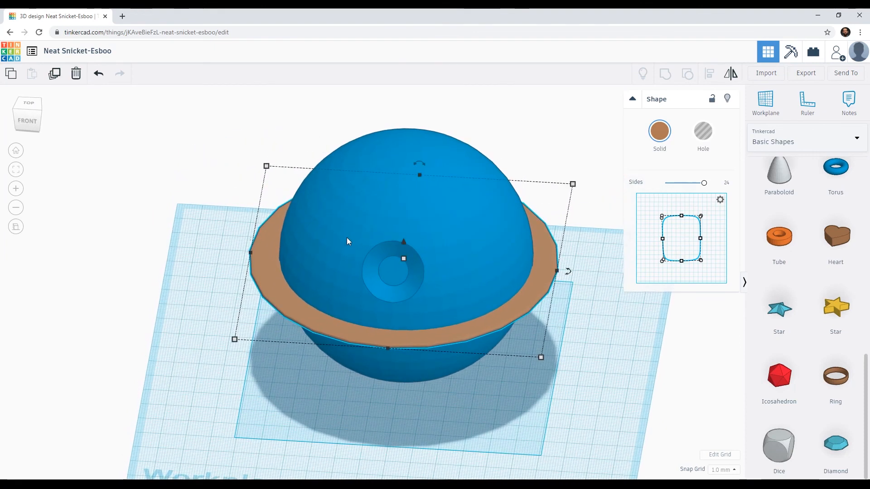
pyautogui.click(701, 134)
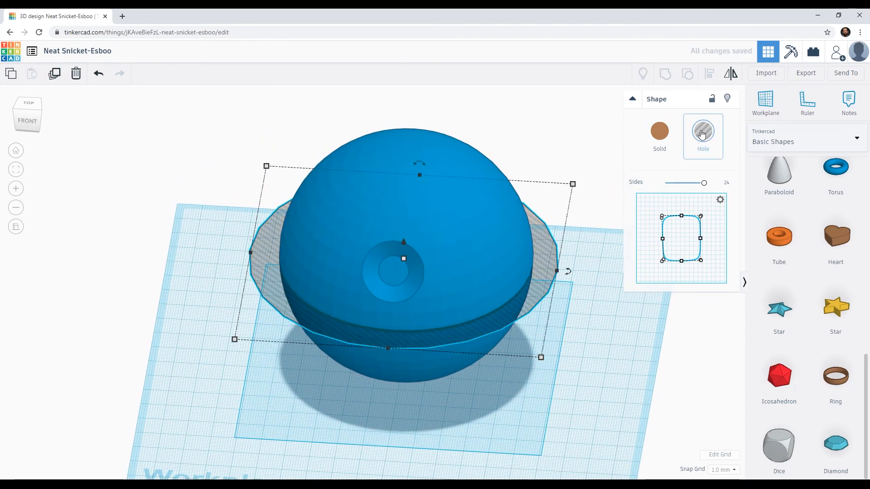
pyautogui.keyDown('shift'); pyautogui.click(386, 157); pyautogui.keyUp('shift')
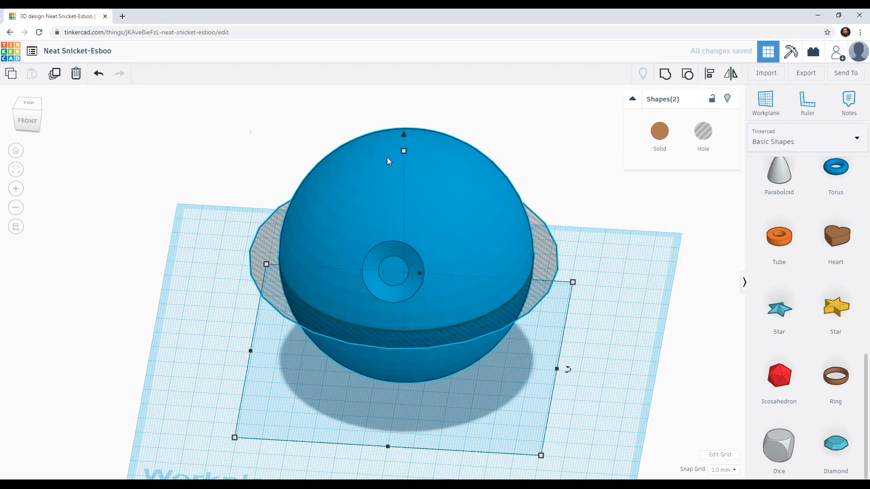
pyautogui.click(661, 77)
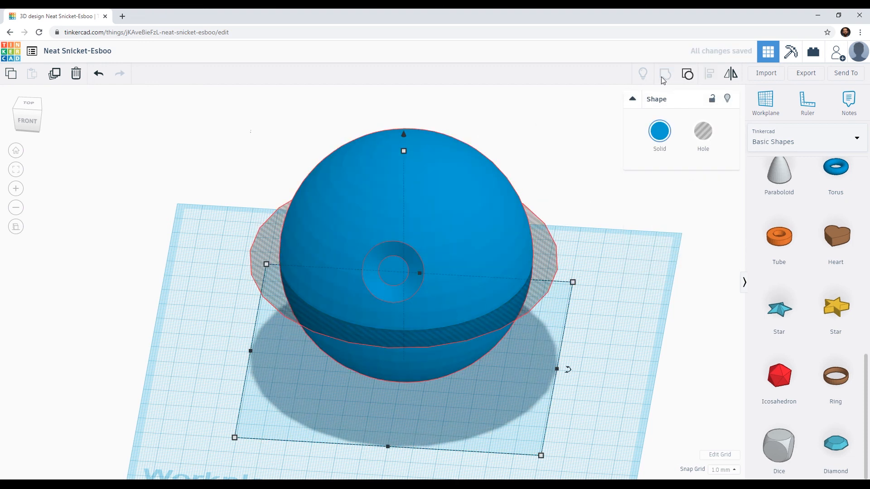
# Examine the recut equatorial trench's profile and depth up close at the sphere's edge and from several angles.
pyautogui.moveTo(331, 317); pyautogui.dragTo(322, 267, button='right')
pyautogui.scroll(10, 322, 267)
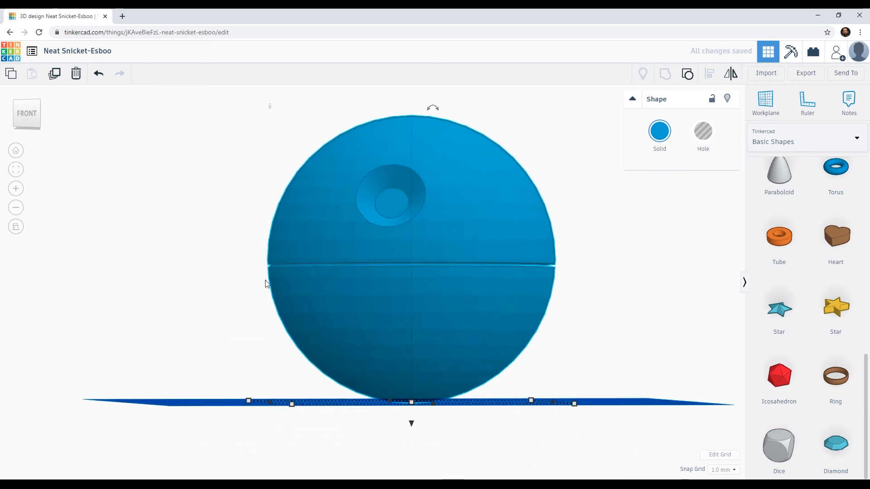
pyautogui.moveTo(336, 285); pyautogui.dragTo(359, 306, button='middle')
pyautogui.moveTo(359, 306); pyautogui.dragTo(263, 307, button='right')
pyautogui.scroll(5, 262, 307)
pyautogui.moveTo(156, 289); pyautogui.dragTo(255, 306, button='middle')
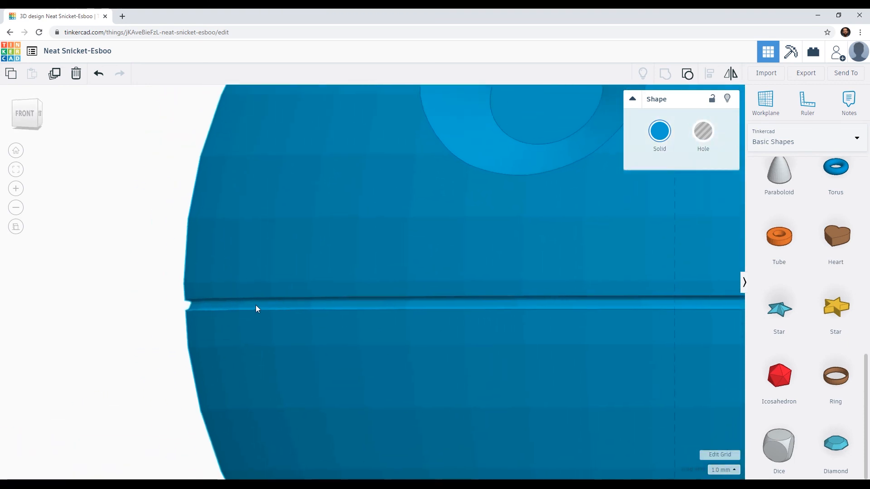
pyautogui.scroll(5, 184, 322)
pyautogui.moveTo(160, 320); pyautogui.dragTo(268, 317, button='middle')
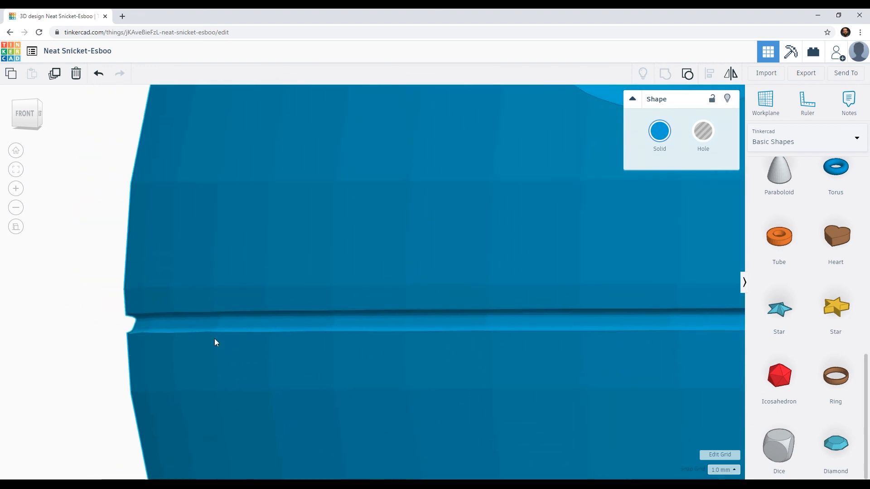
pyautogui.moveTo(210, 335); pyautogui.dragTo(169, 334, button='right')
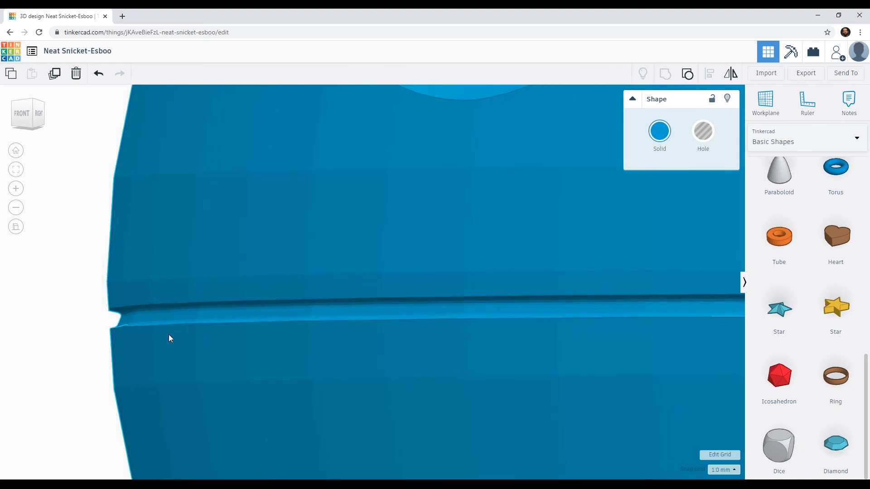
pyautogui.moveTo(136, 332); pyautogui.dragTo(345, 313, button='right')
pyautogui.scroll(-5, 345, 313)
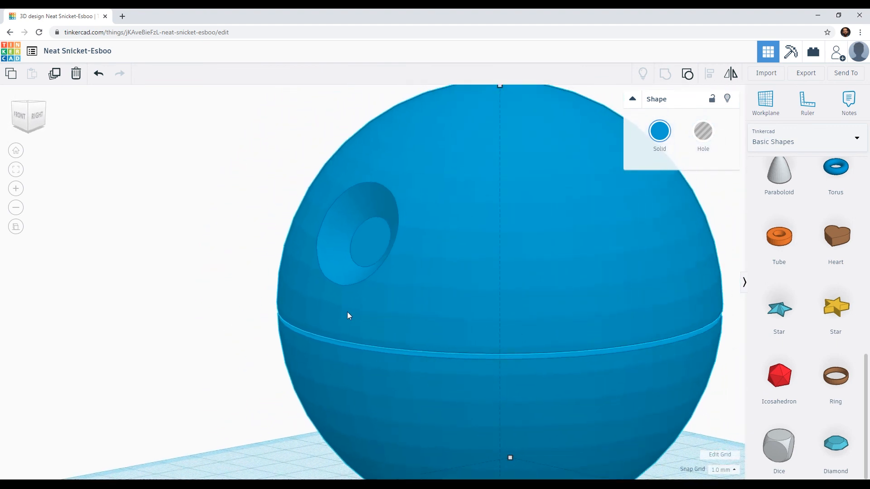
pyautogui.moveTo(315, 292); pyautogui.dragTo(332, 283, button='right')
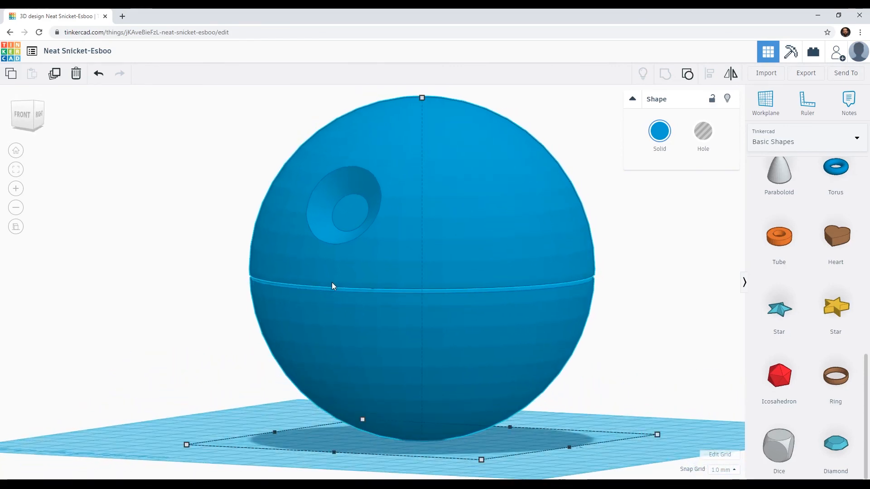